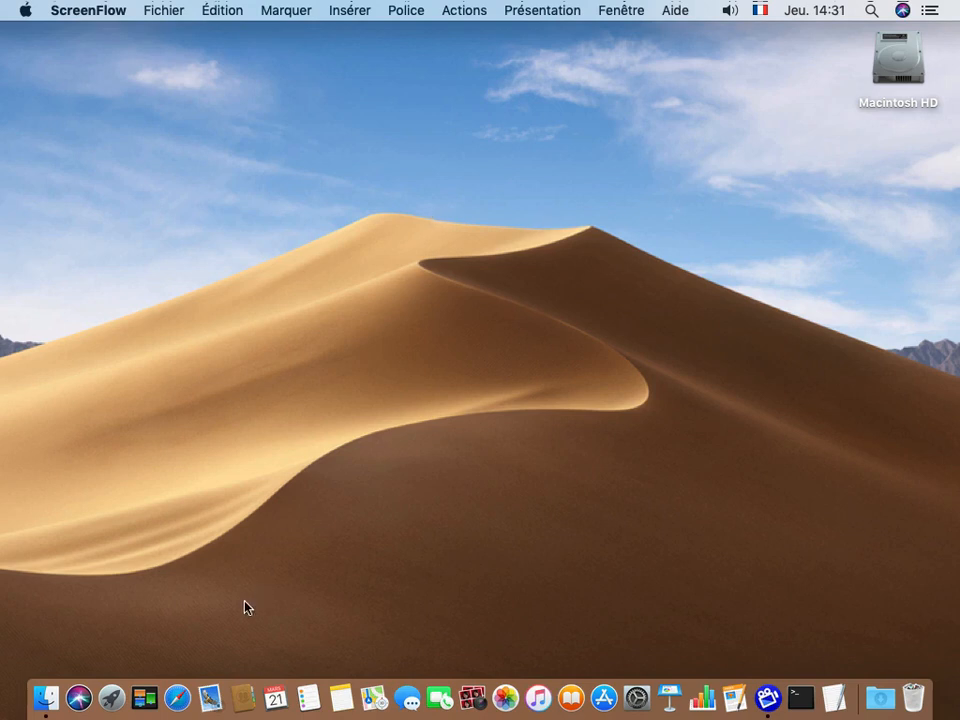
- Search the installed applications for "auto" and launch Automator
{"action": "left_click", "coordinate": [112, 704]}
{"action": "left_click", "coordinate": [469, 36]}
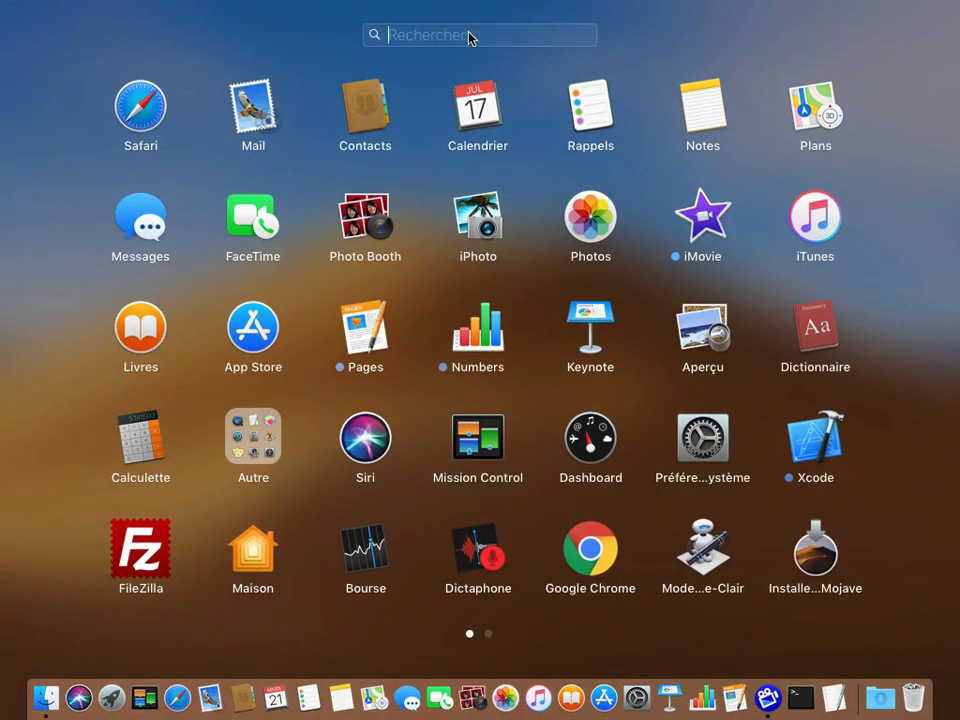
{"action": "type", "text": "auto"}
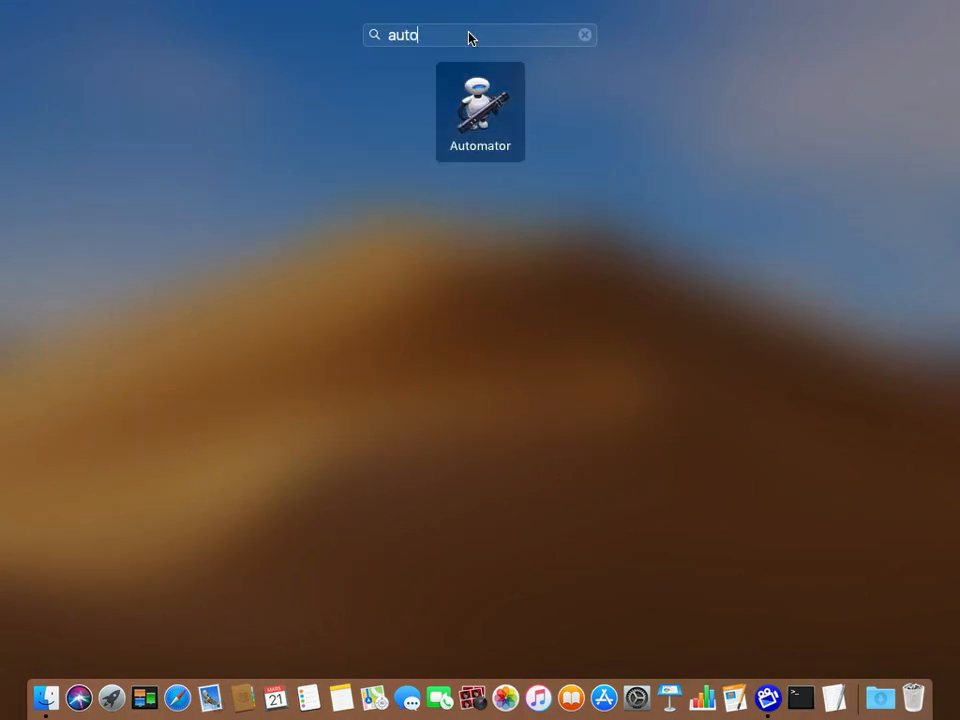
{"action": "left_click", "coordinate": [482, 94]}
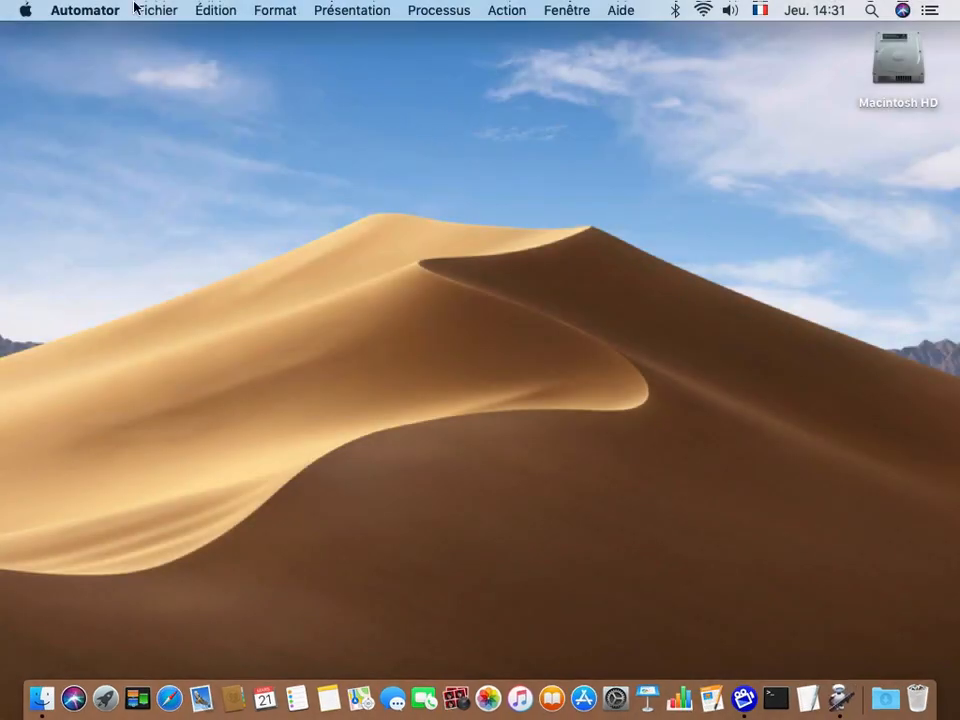
- Create a new Automator document of the type Action de dossier
{"action": "left_click", "coordinate": [163, 10]}
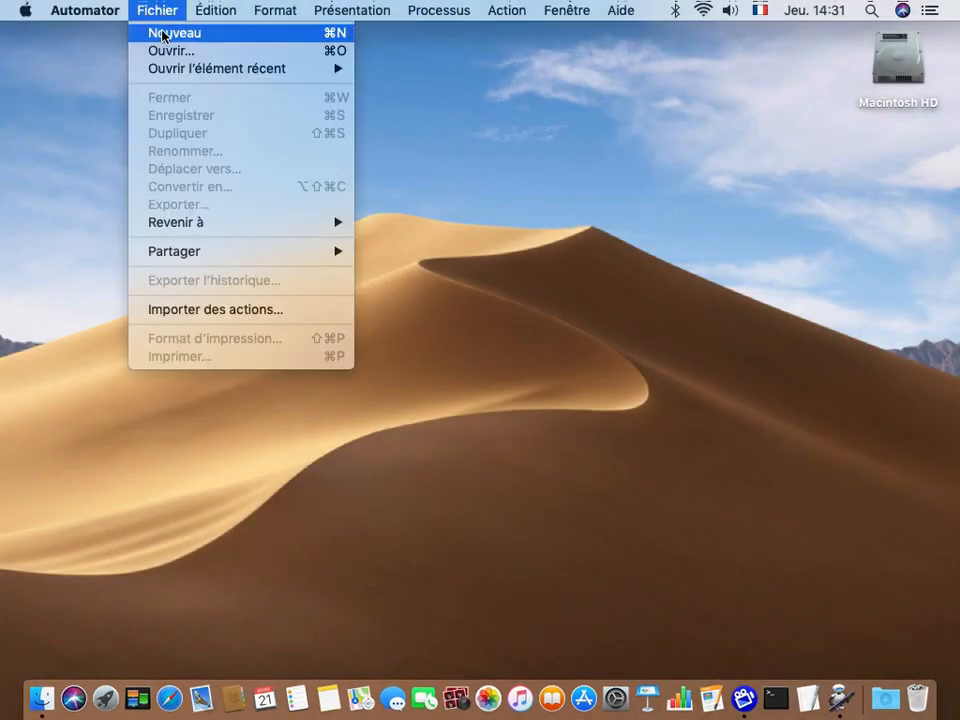
{"action": "left_click", "coordinate": [165, 32]}
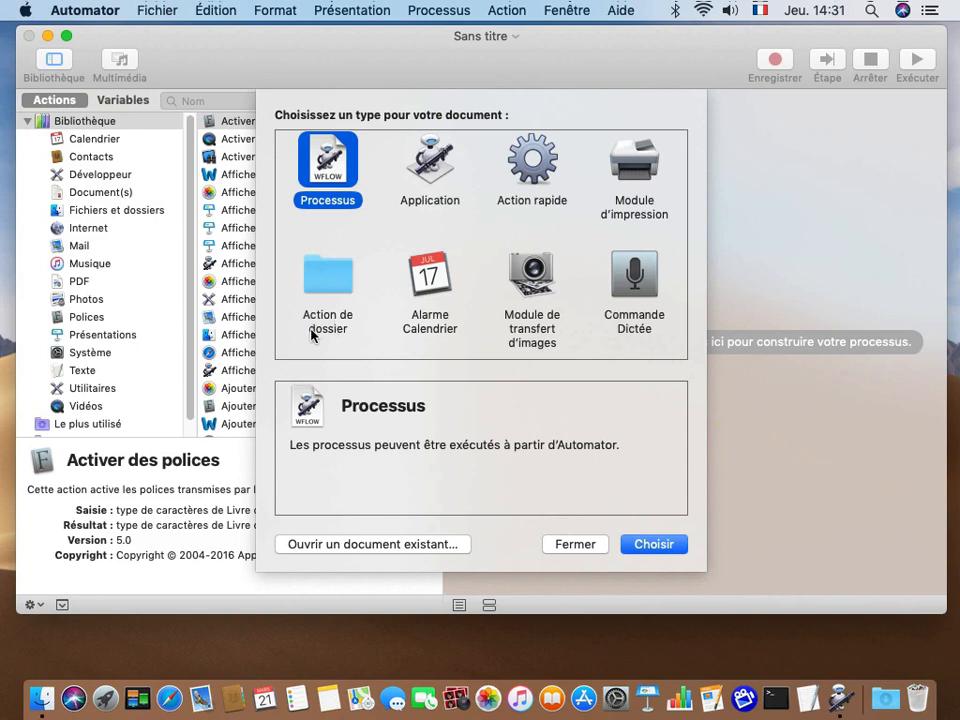
{"action": "left_click", "coordinate": [327, 277]}
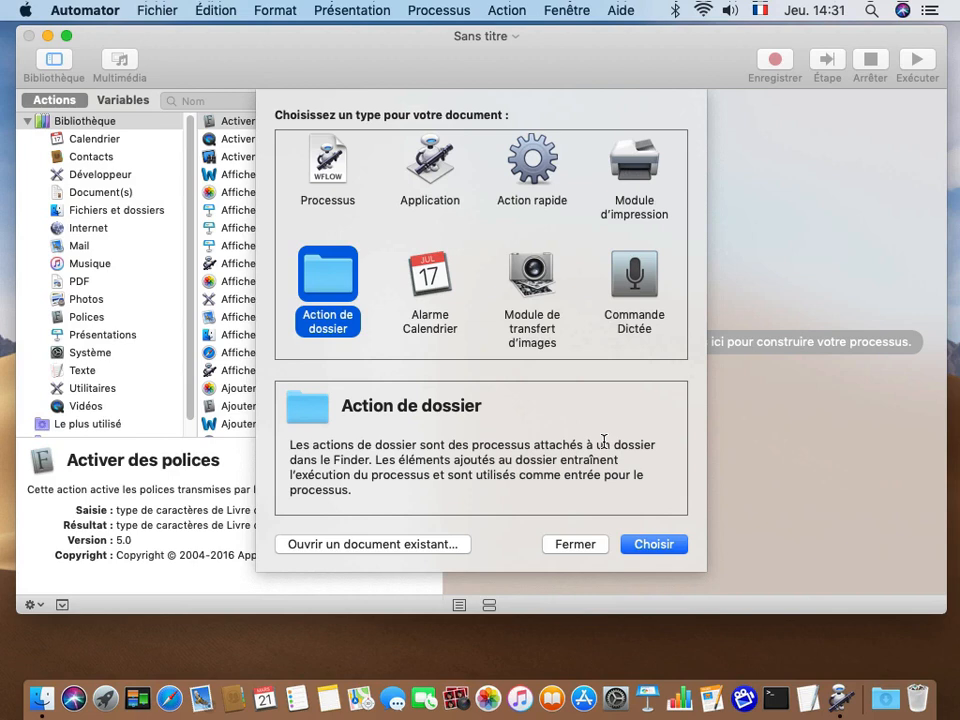
{"action": "left_click", "coordinate": [658, 546]}
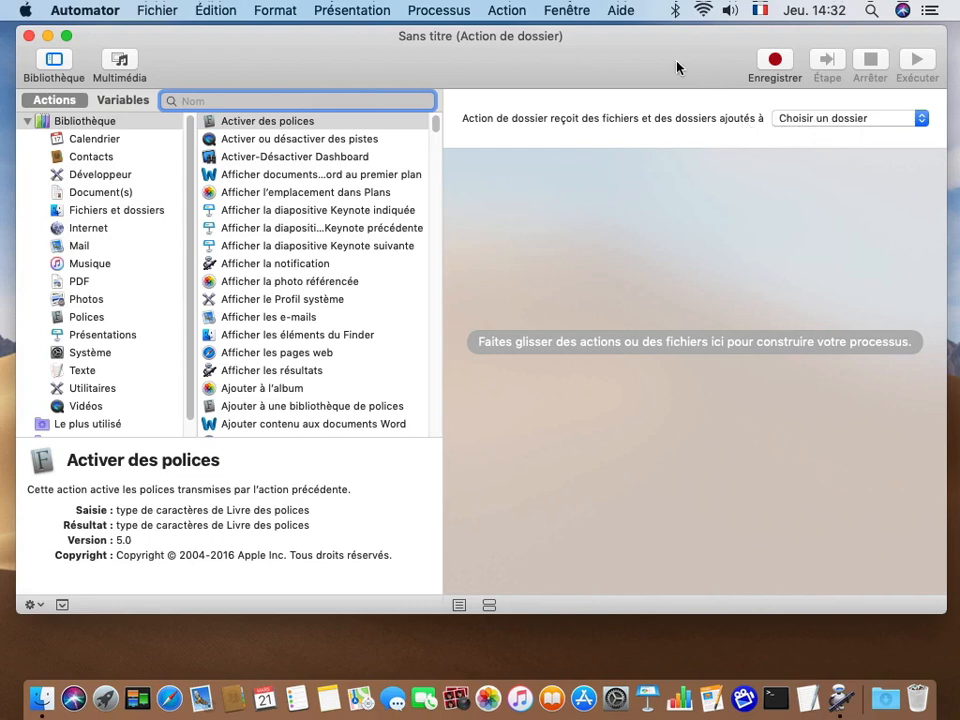
- Uncover part of the desktop and create a folder named Documents just below the Macintosh HD icon
{"action": "left_click_drag", "start_coordinate": [677, 64], "coordinate": [456, 61]}
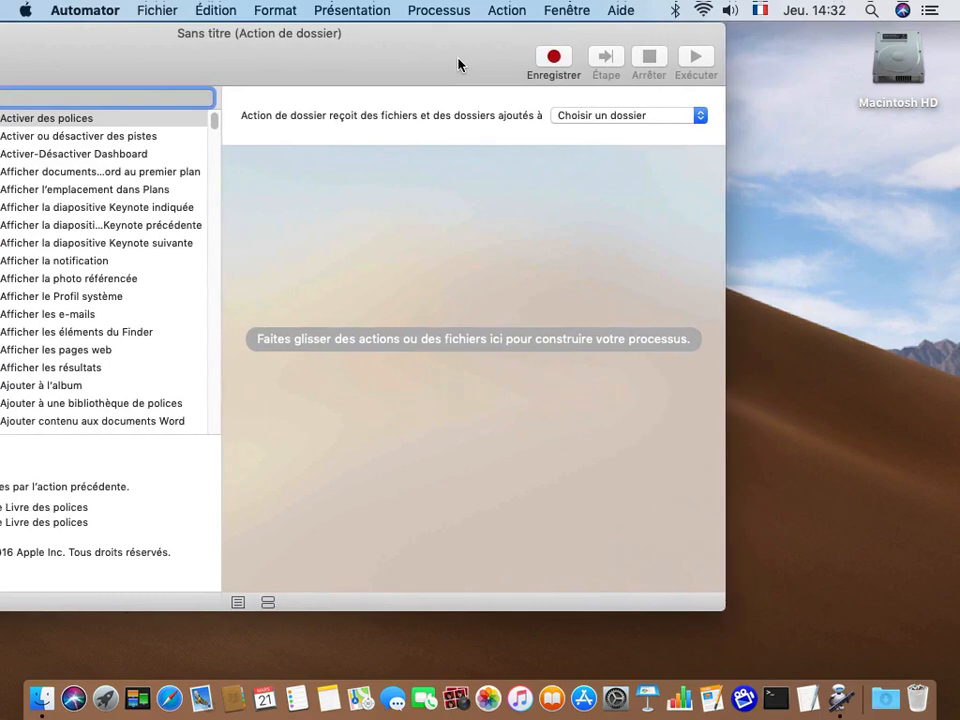
{"action": "right_click", "coordinate": [808, 161]}
{"action": "left_click", "coordinate": [780, 165]}
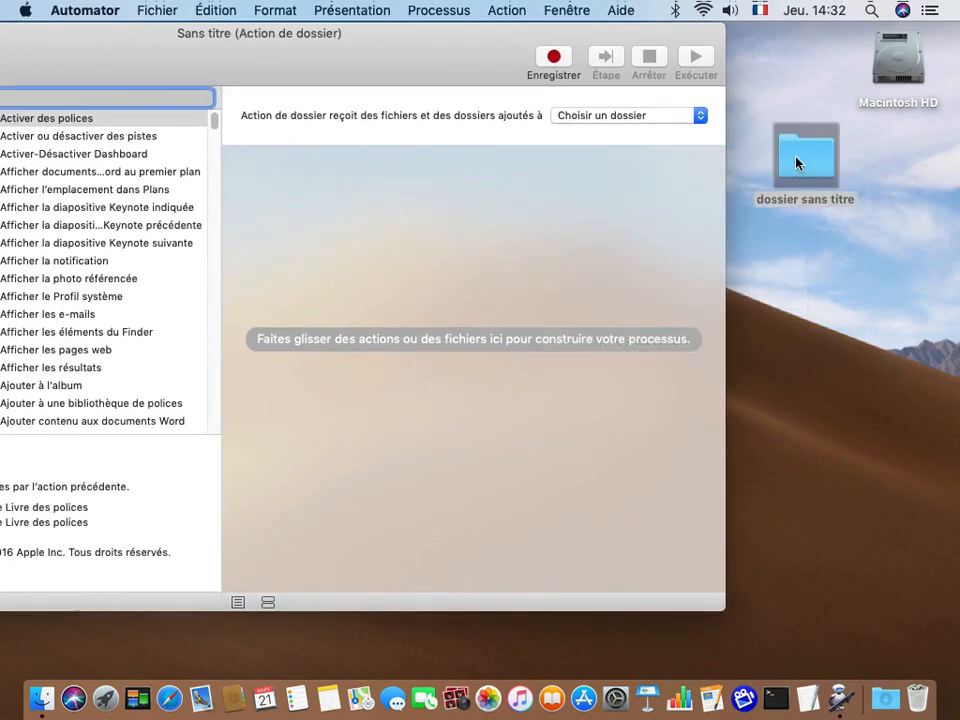
{"action": "left_click_drag", "start_coordinate": [797, 163], "coordinate": [877, 156]}
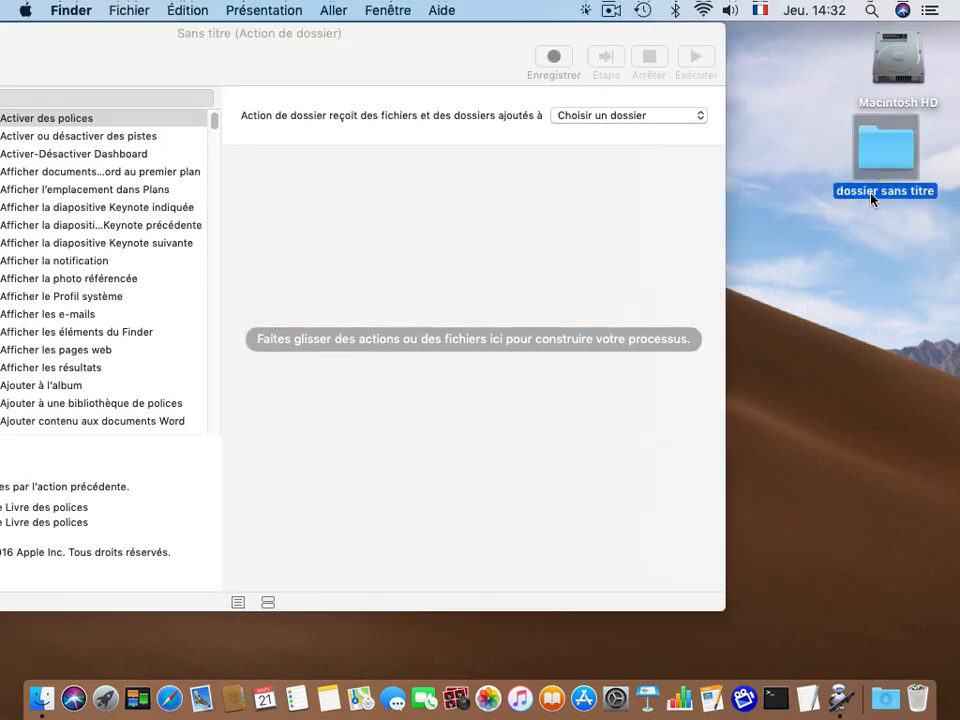
{"action": "left_click", "coordinate": [872, 199]}
{"action": "type", "text": "Documents"}
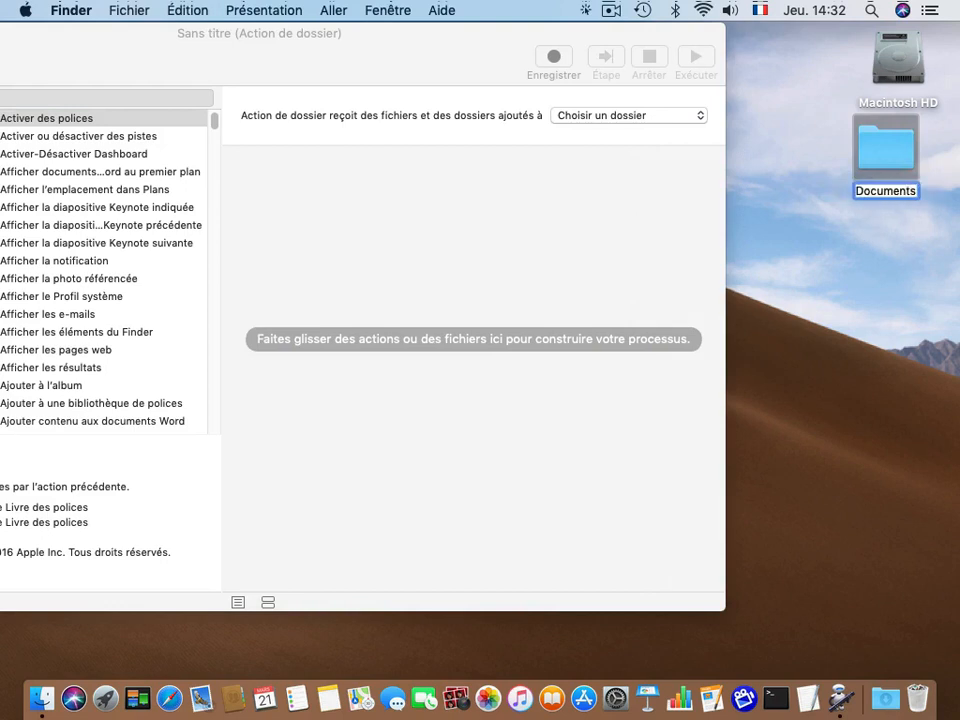
{"action": "key", "text": "Return"}
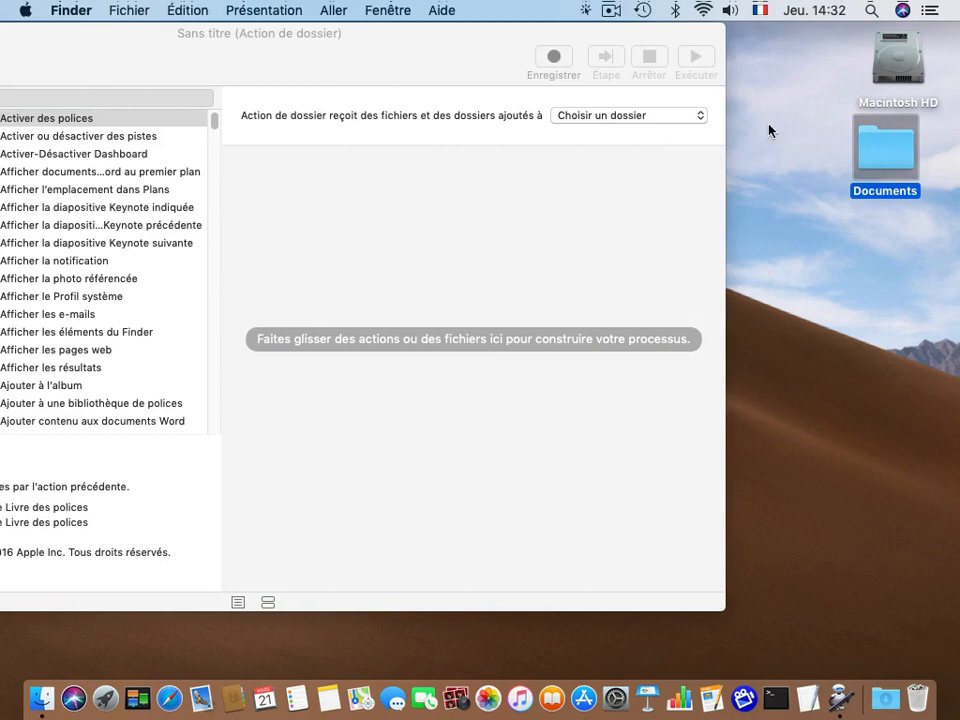
- Create a subfolder named "Documents texte" inside the desktop Documents folder, and close the folder's window
{"action": "left_click_drag", "start_coordinate": [882, 151], "coordinate": [889, 166]}
{"action": "double_click", "coordinate": [891, 163]}
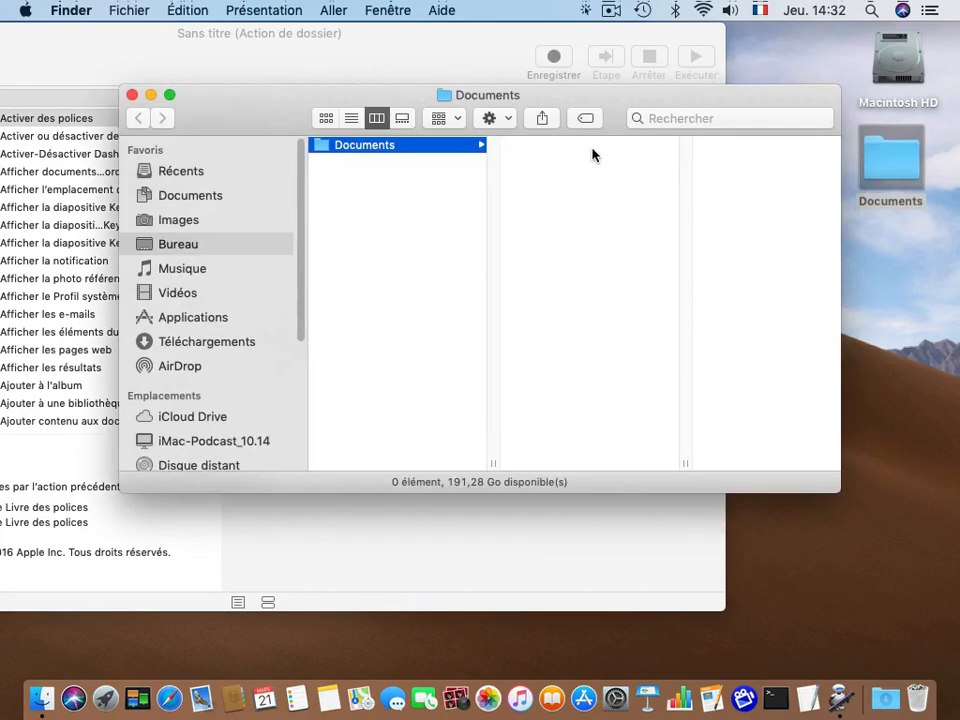
{"action": "right_click", "coordinate": [543, 166]}
{"action": "left_click", "coordinate": [563, 172]}
{"action": "type", "text": "Do"}
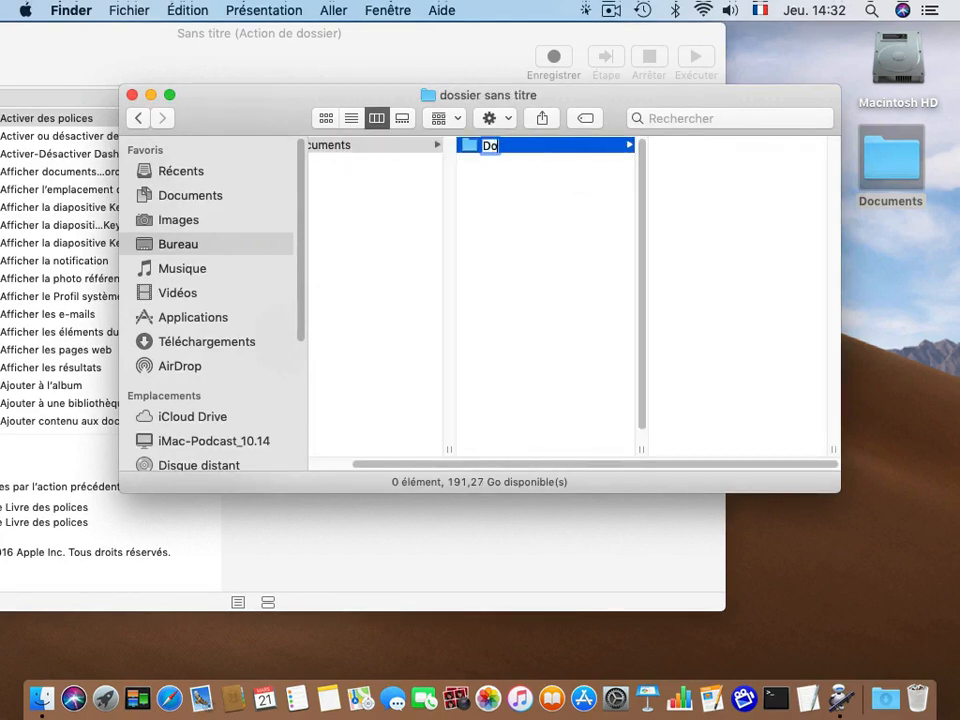
{"action": "type", "text": "cumentst"}
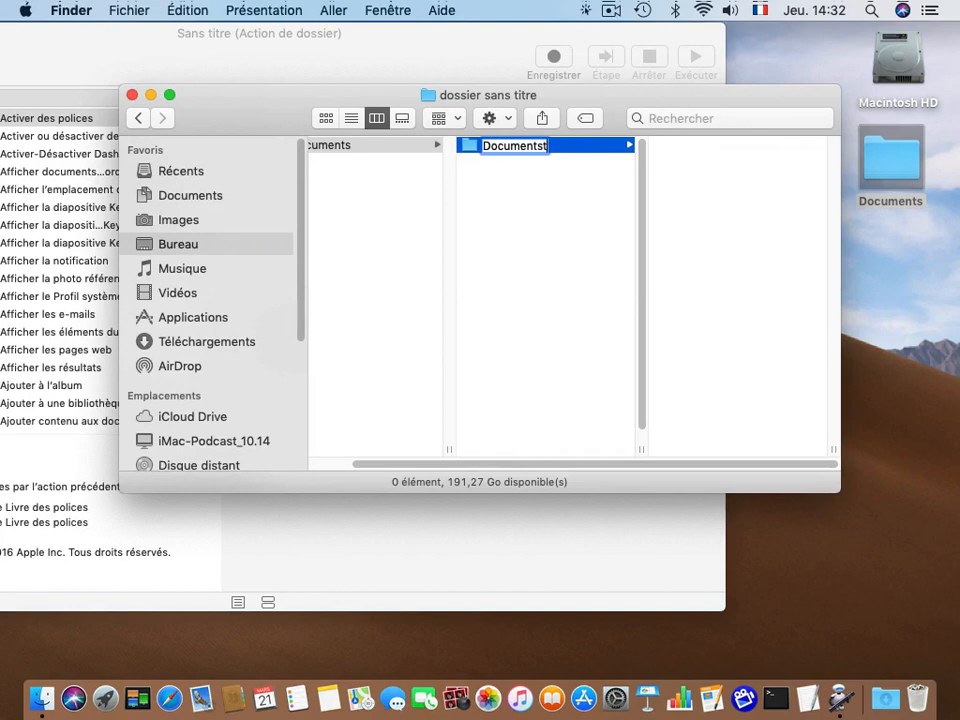
{"action": "key", "text": "BackSpace"}
{"action": "type", "text": "texte"}
{"action": "key", "text": "Return"}
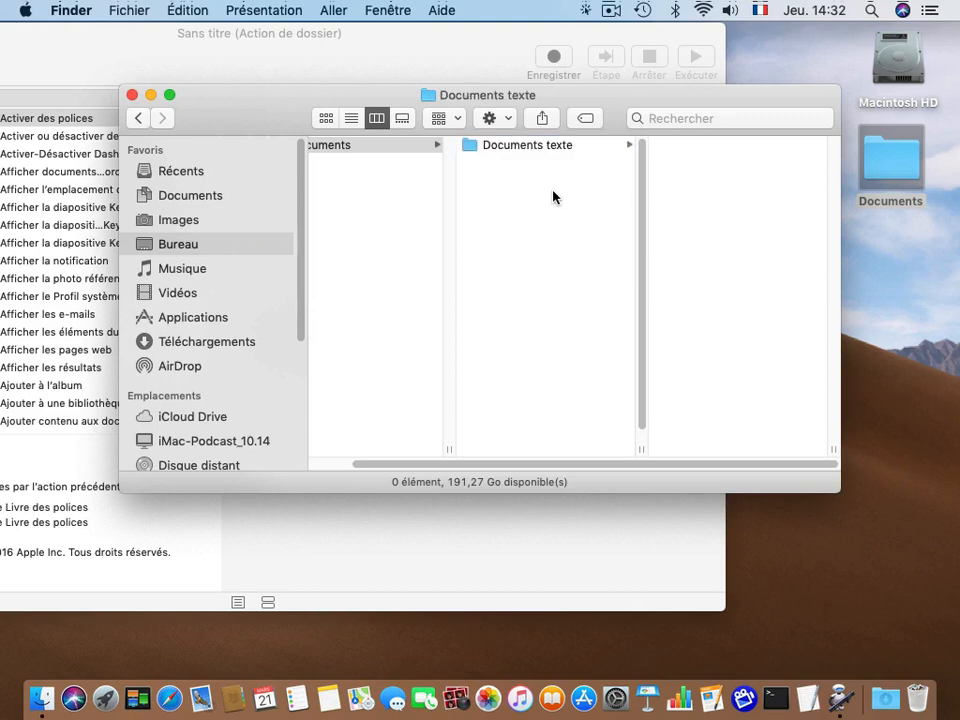
{"action": "left_click", "coordinate": [131, 94]}
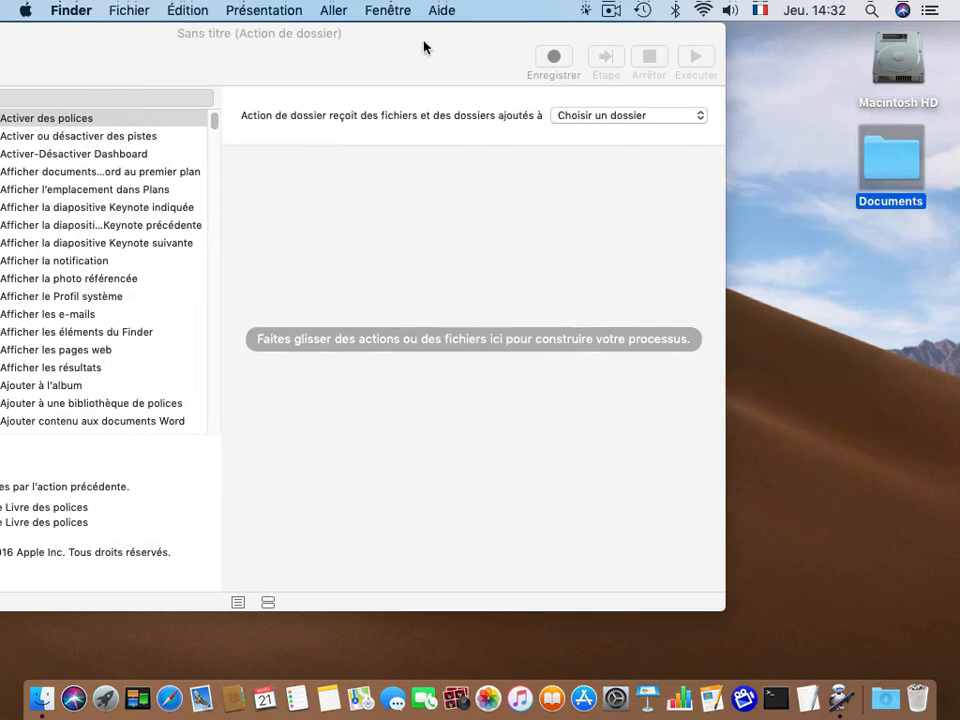
- Bring the Automator window back into full view and set the folder action to receive items added to the Documents folder in Bureau
{"action": "left_click_drag", "start_coordinate": [420, 46], "coordinate": [628, 45]}
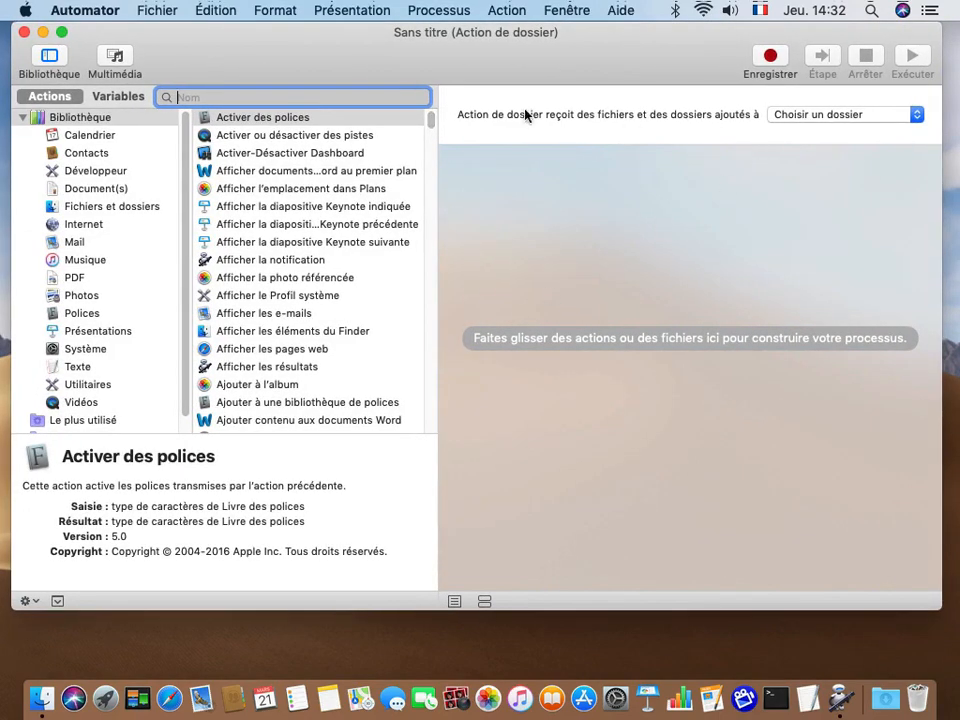
{"action": "left_click", "coordinate": [816, 115]}
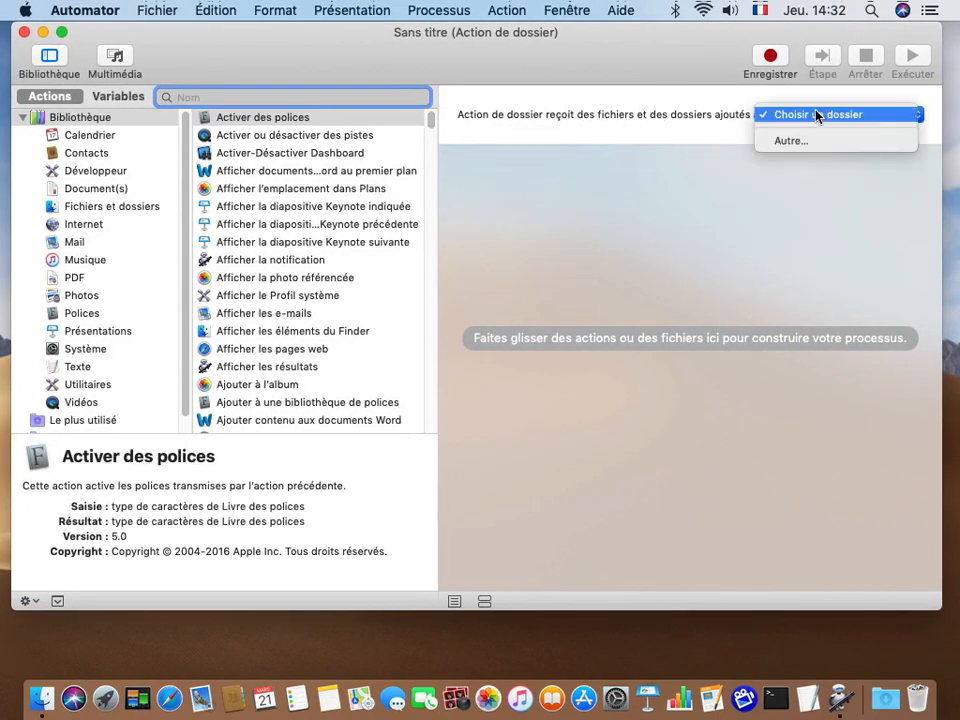
{"action": "left_click", "coordinate": [790, 140]}
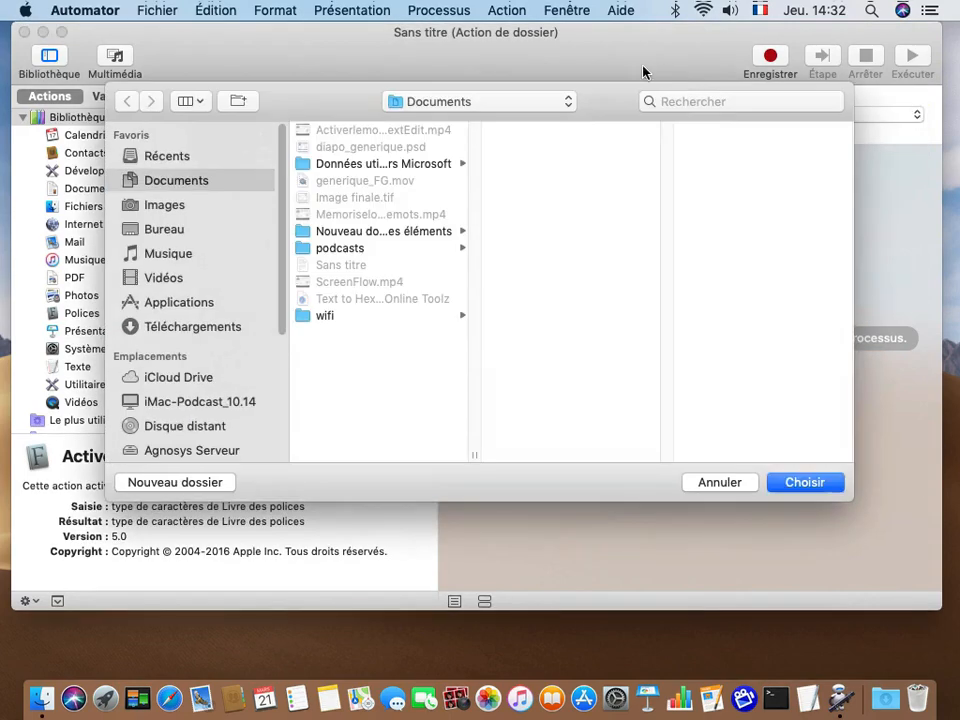
{"action": "left_click", "coordinate": [432, 103]}
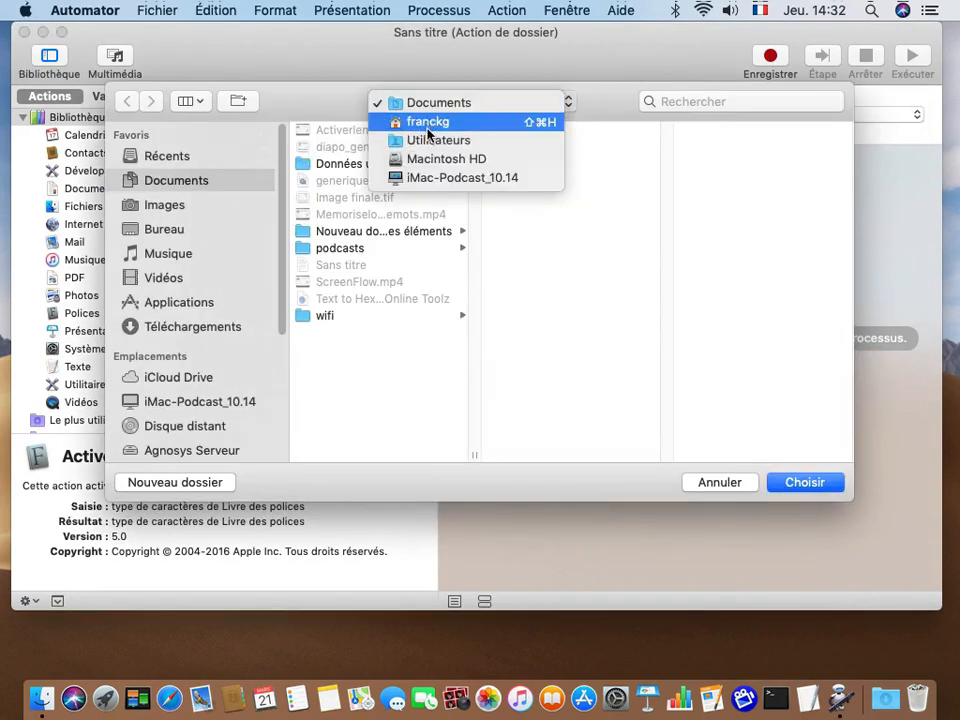
{"action": "left_click", "coordinate": [428, 122]}
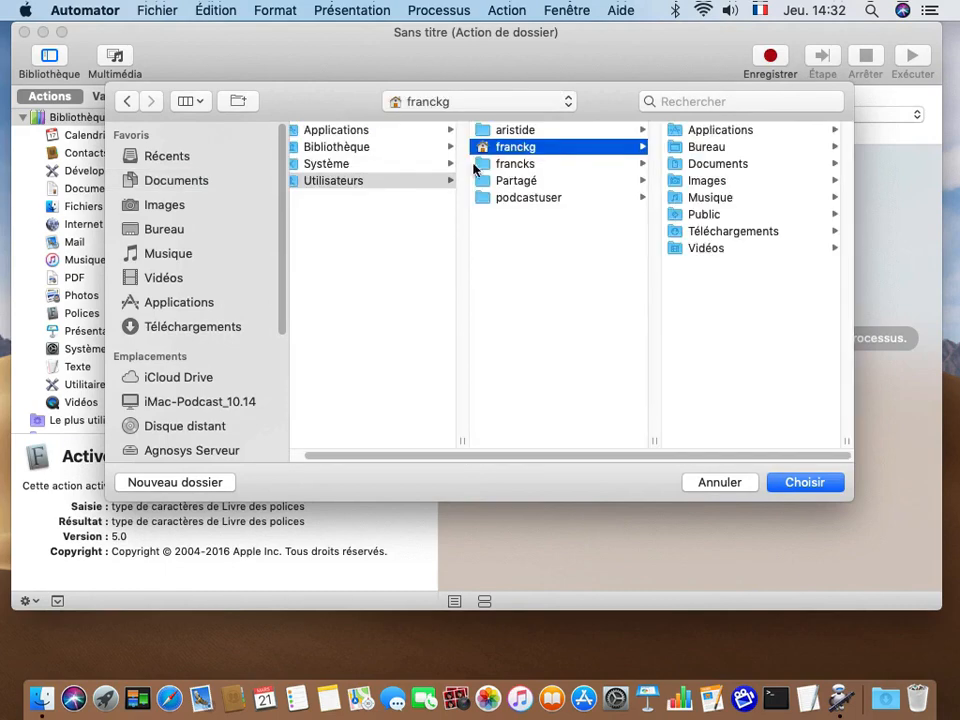
{"action": "left_click", "coordinate": [697, 150]}
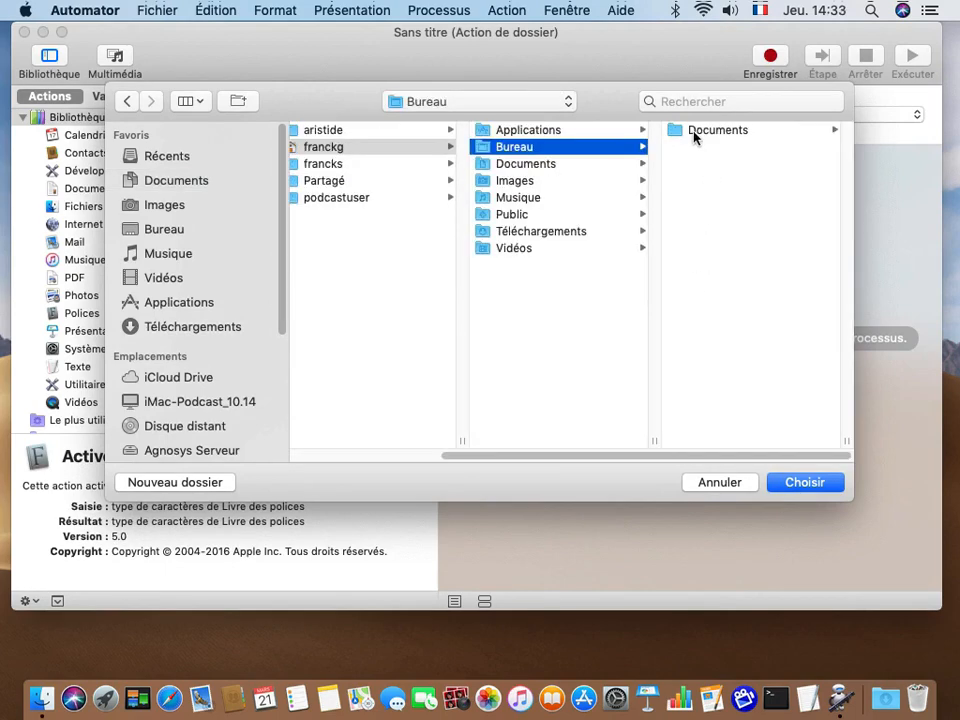
{"action": "left_click", "coordinate": [716, 131]}
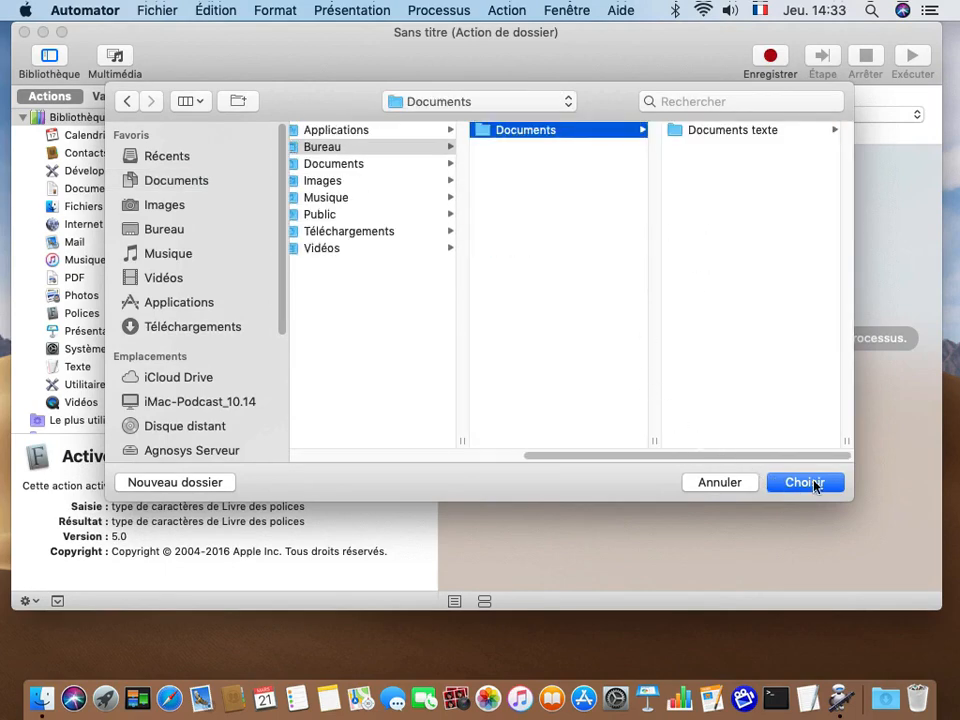
{"action": "left_click", "coordinate": [777, 482]}
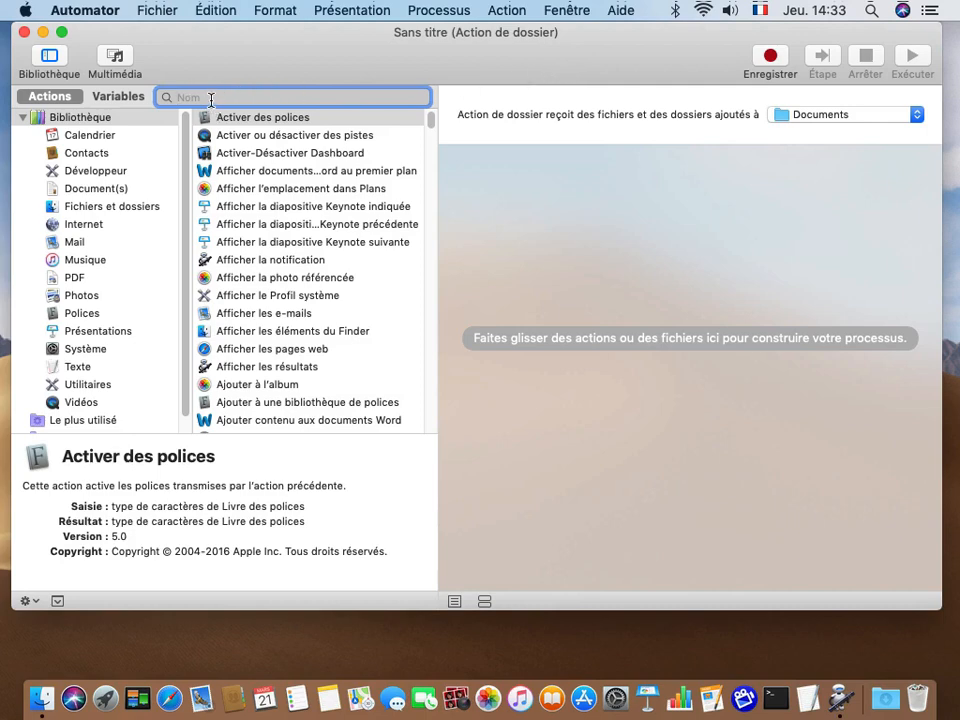
- Search the action library for "filtrer" and add the action Filtrer les éléments du Finder to the workflow
{"action": "type", "text": "fil"}
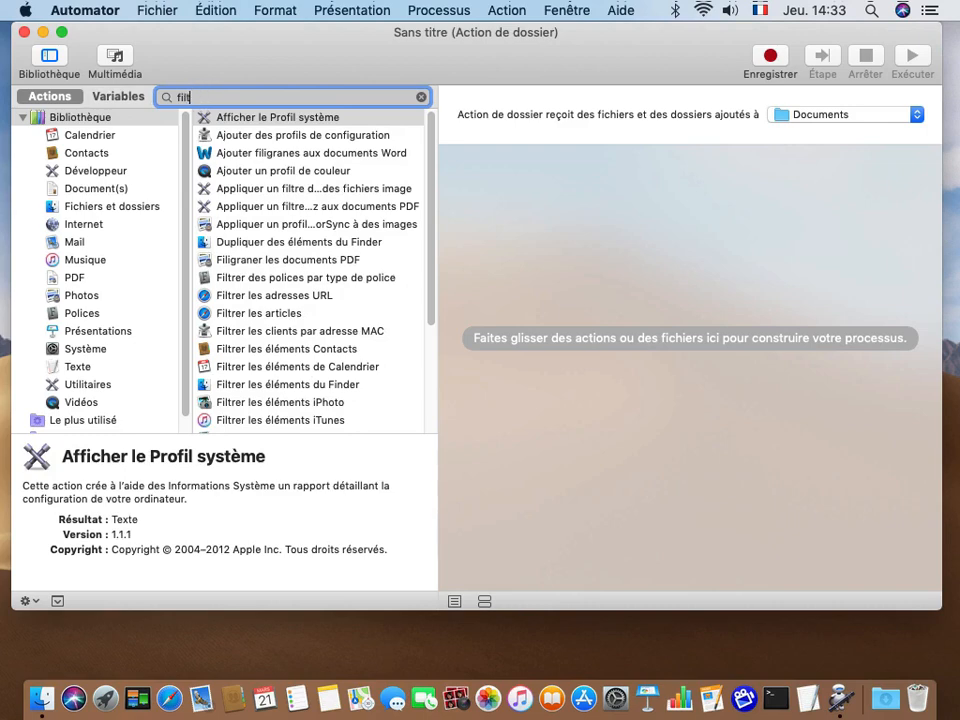
{"action": "type", "text": "tr"}
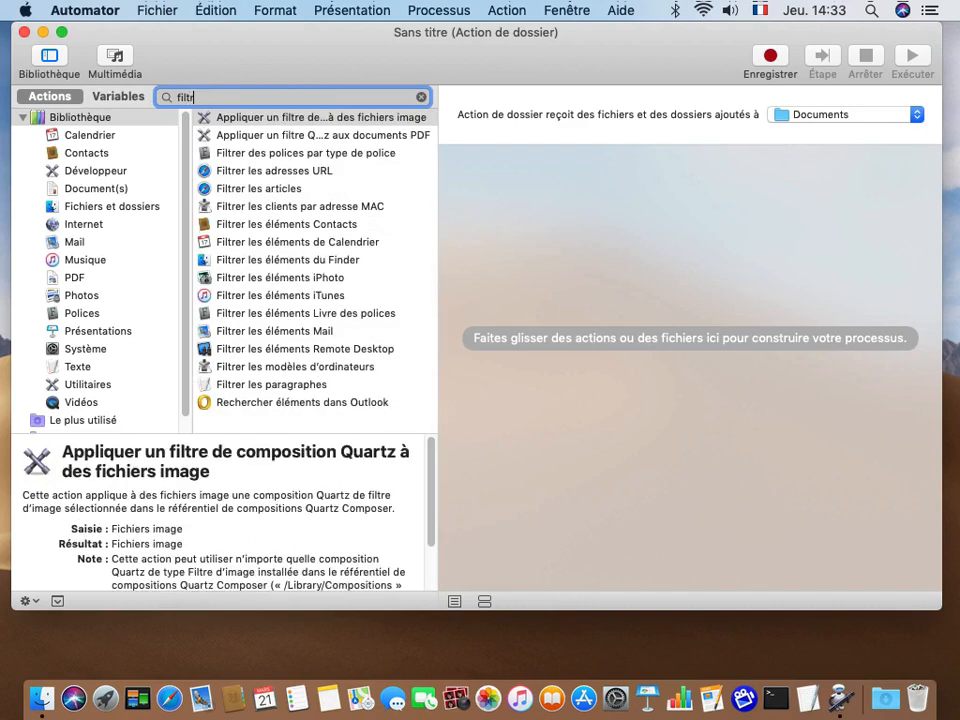
{"action": "type", "text": "er"}
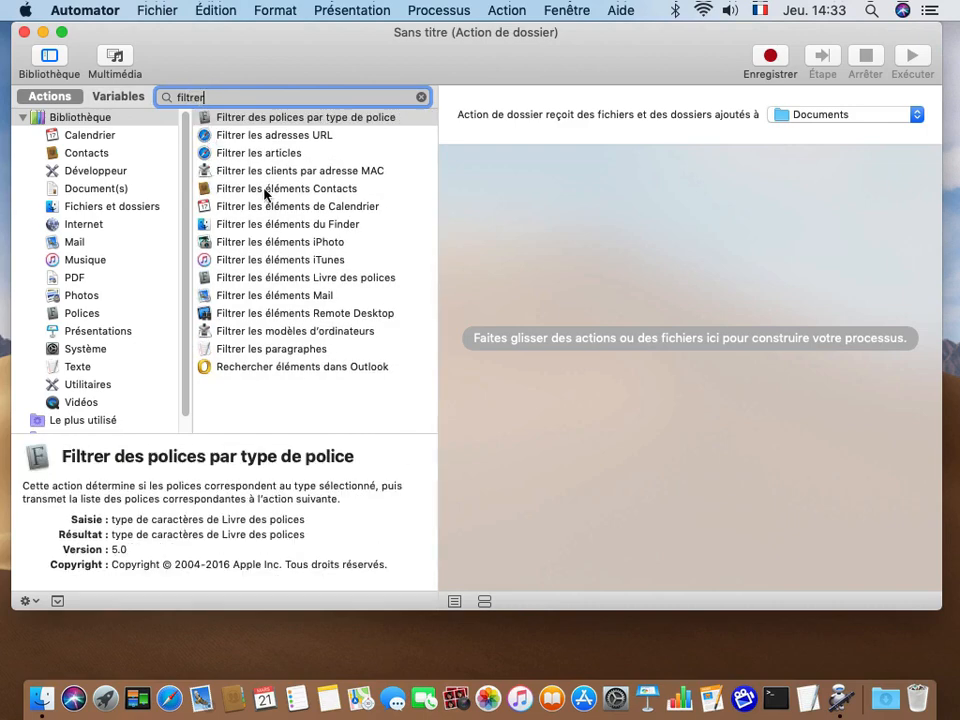
{"action": "left_click", "coordinate": [236, 223]}
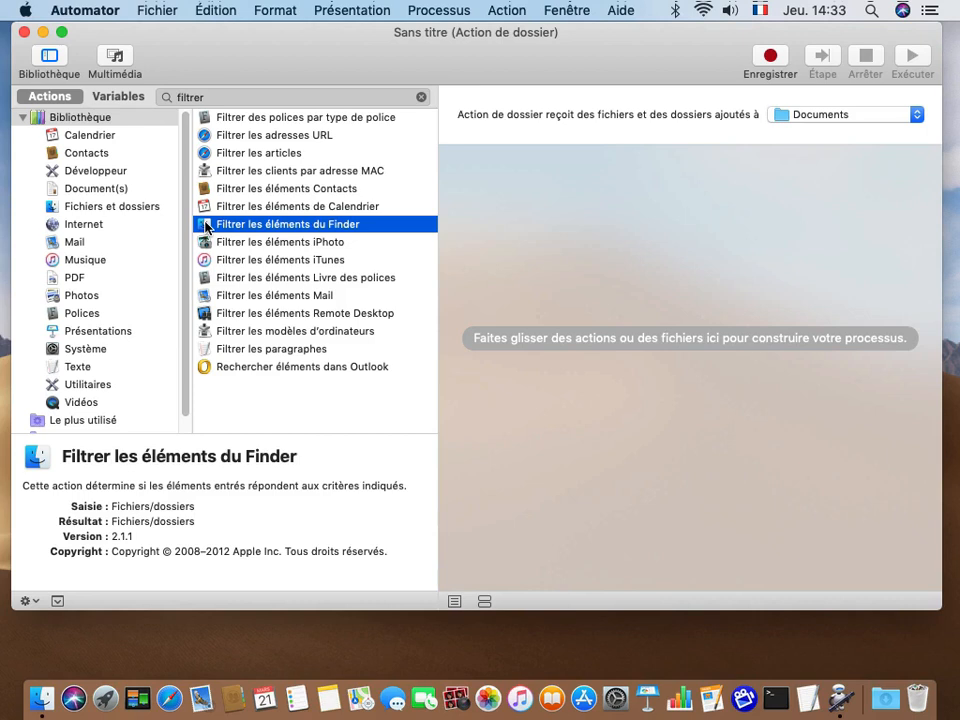
{"action": "left_click_drag", "start_coordinate": [207, 226], "coordinate": [566, 228]}
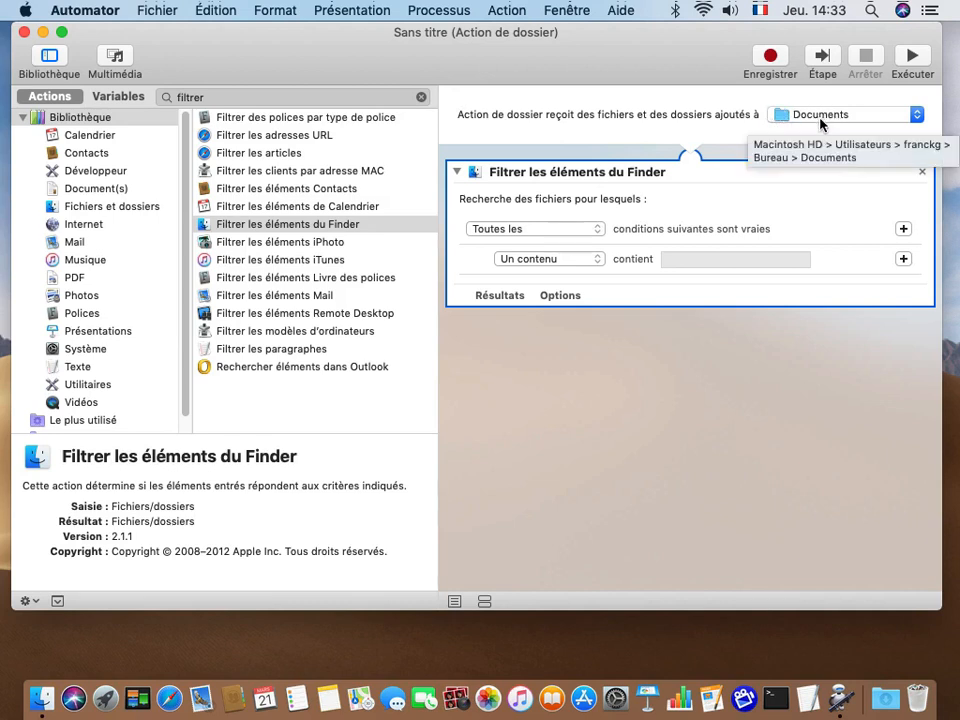
- Set the Finder filter's condition to Le type est texte
{"action": "left_click", "coordinate": [538, 260]}
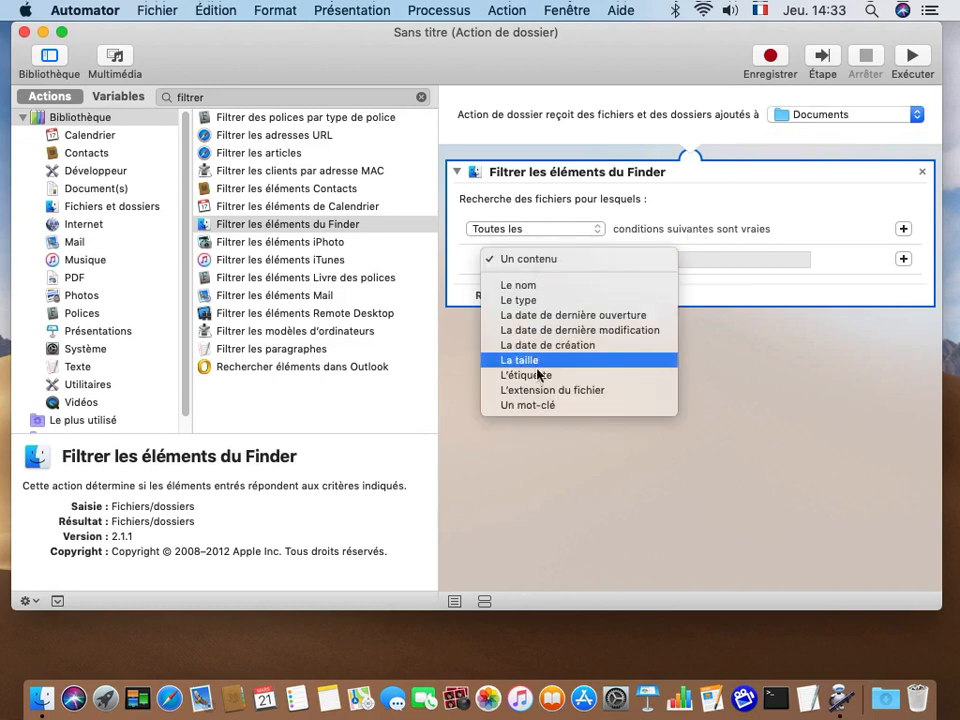
{"action": "left_click", "coordinate": [538, 301]}
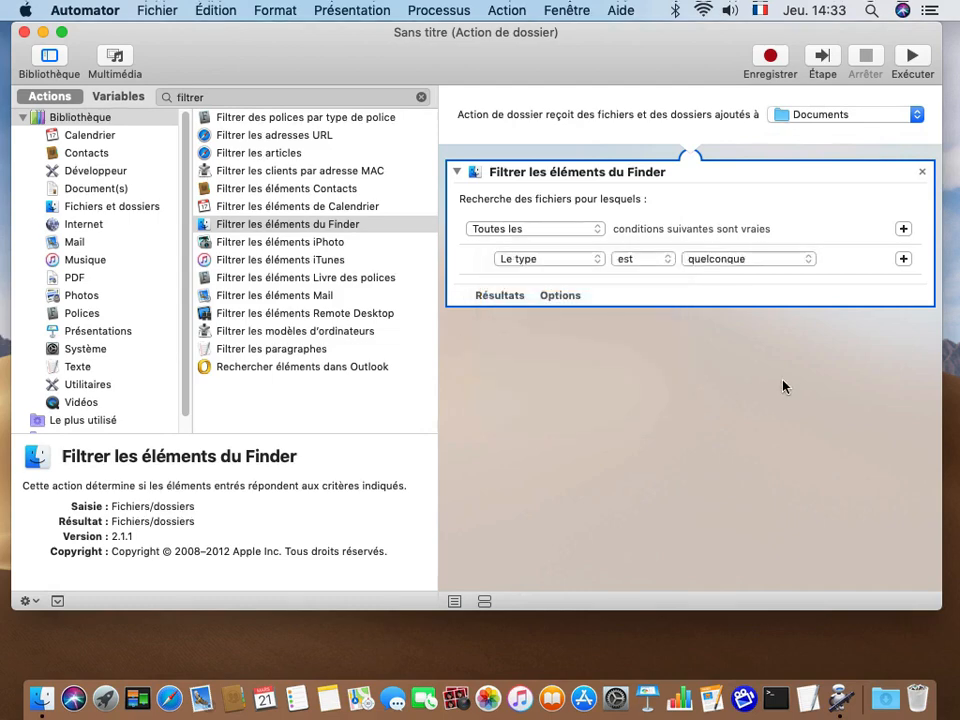
{"action": "left_click", "coordinate": [714, 261]}
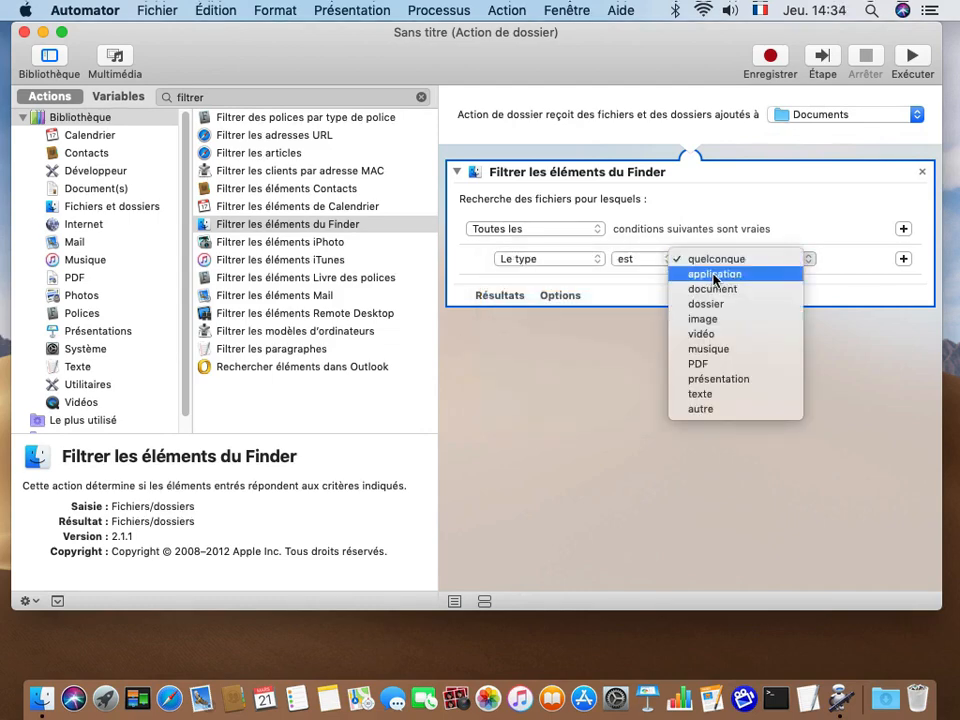
{"action": "left_click", "coordinate": [716, 396]}
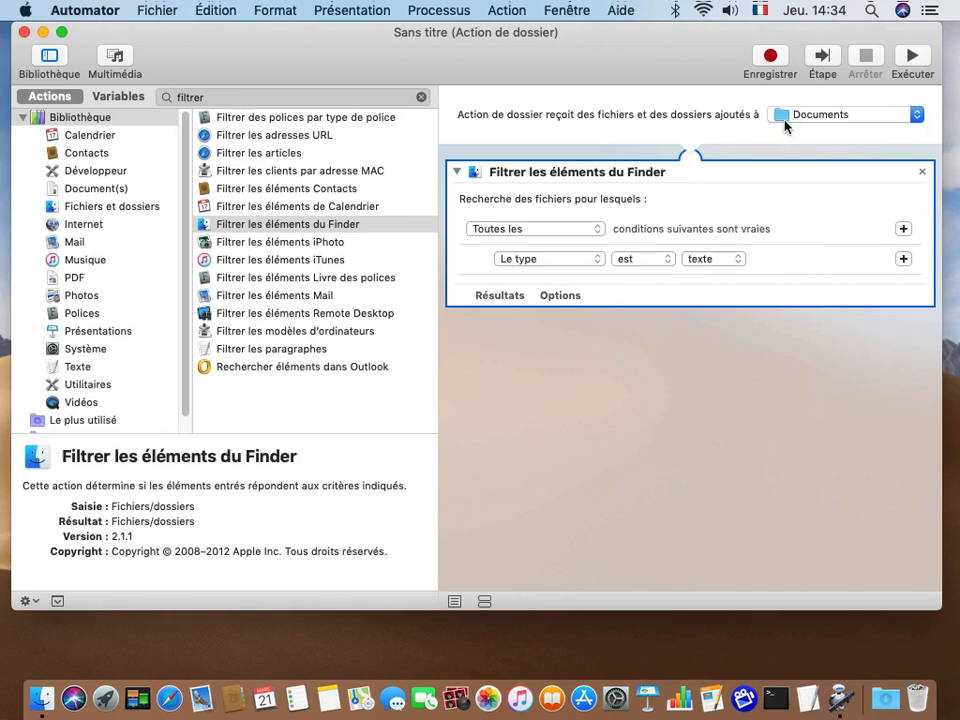
- Search the action library for "déplac" and add the action Déplacer les éléments du Finder below the Finder filter
{"action": "left_click", "coordinate": [189, 95]}
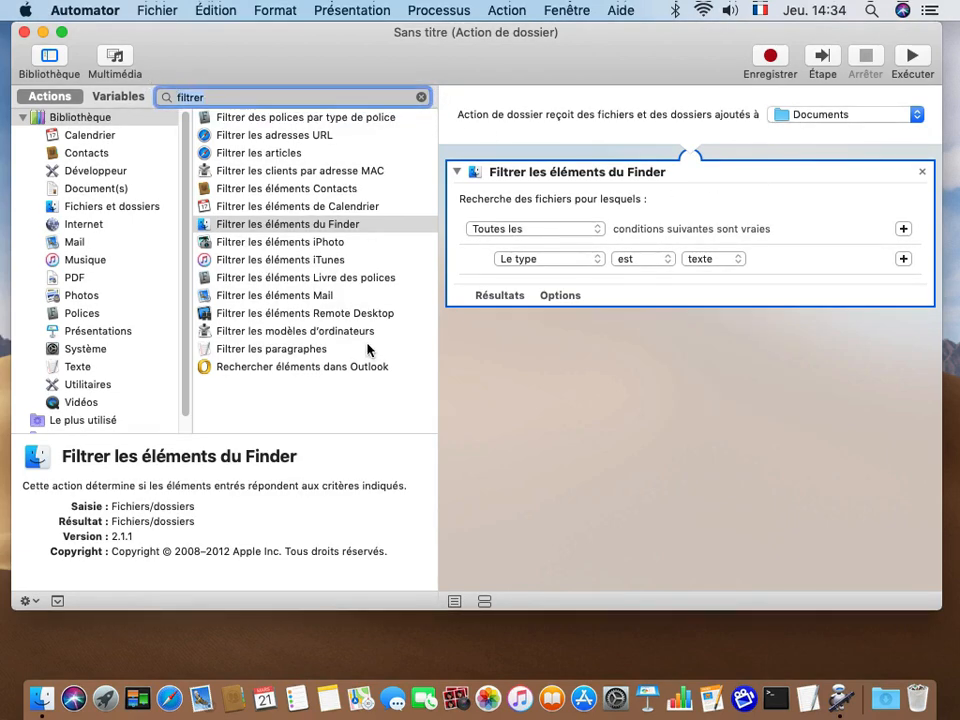
{"action": "key", "text": "super+a"}
{"action": "type", "text": "dép"}
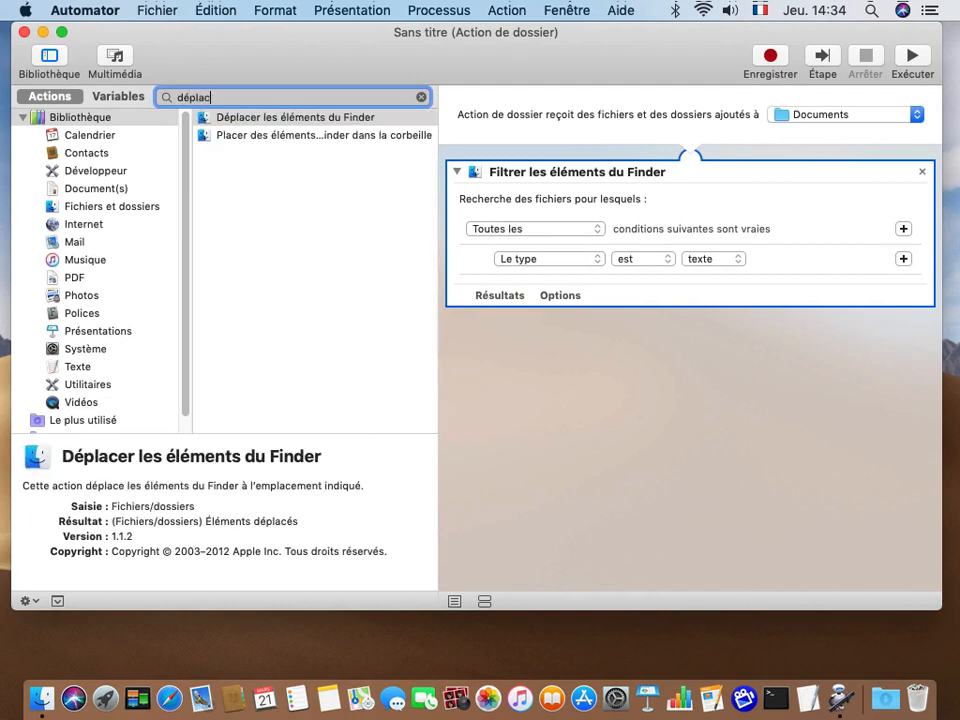
{"action": "left_click", "coordinate": [243, 119]}
{"action": "left_click_drag", "start_coordinate": [243, 119], "coordinate": [560, 390]}
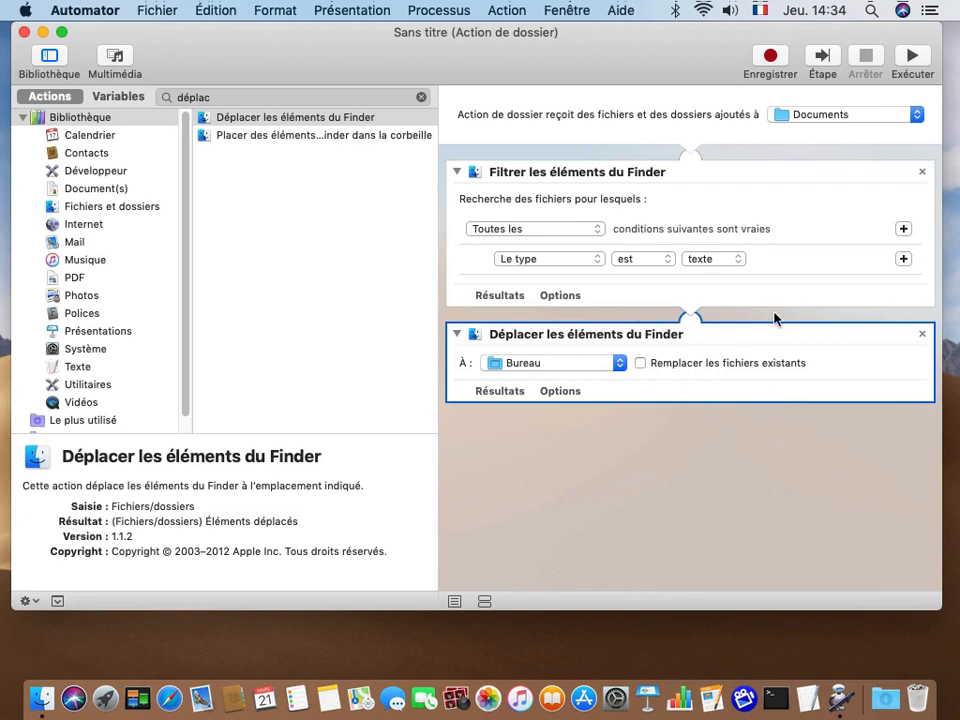
- Set the destination of the move action to the "Documents texte" folder inside the desktop Documents folder
{"action": "left_click", "coordinate": [521, 364]}
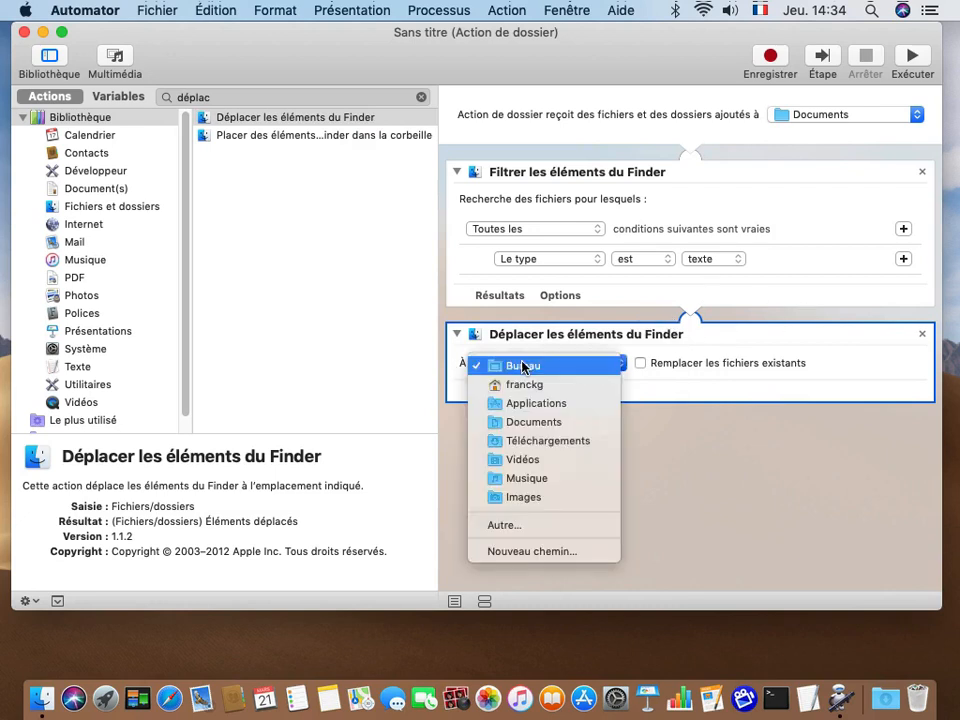
{"action": "left_click", "coordinate": [521, 527]}
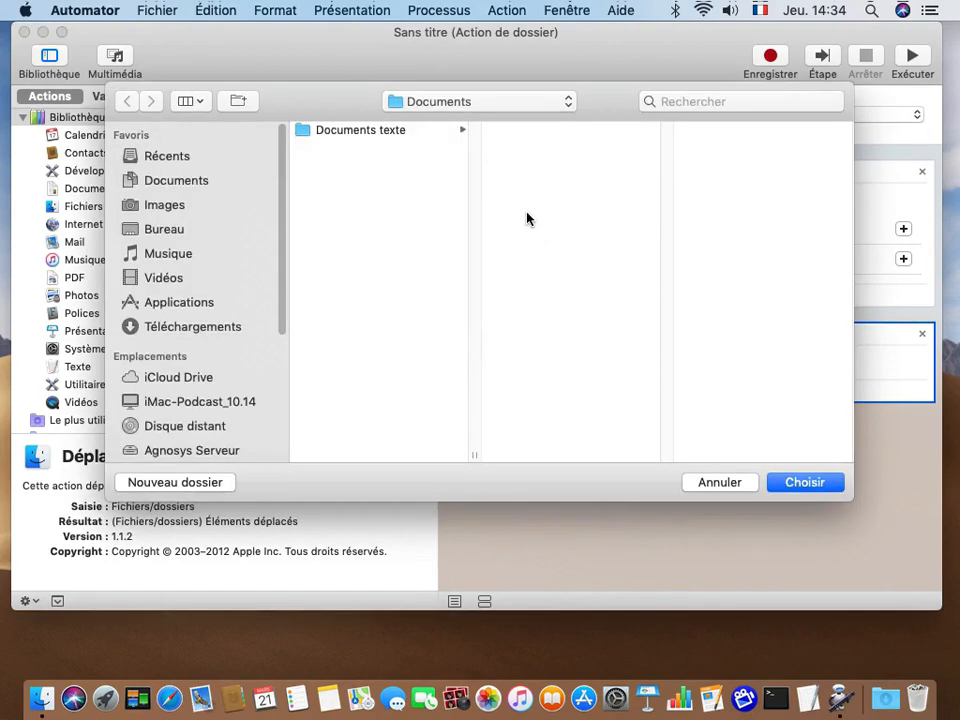
{"action": "left_click", "coordinate": [326, 133]}
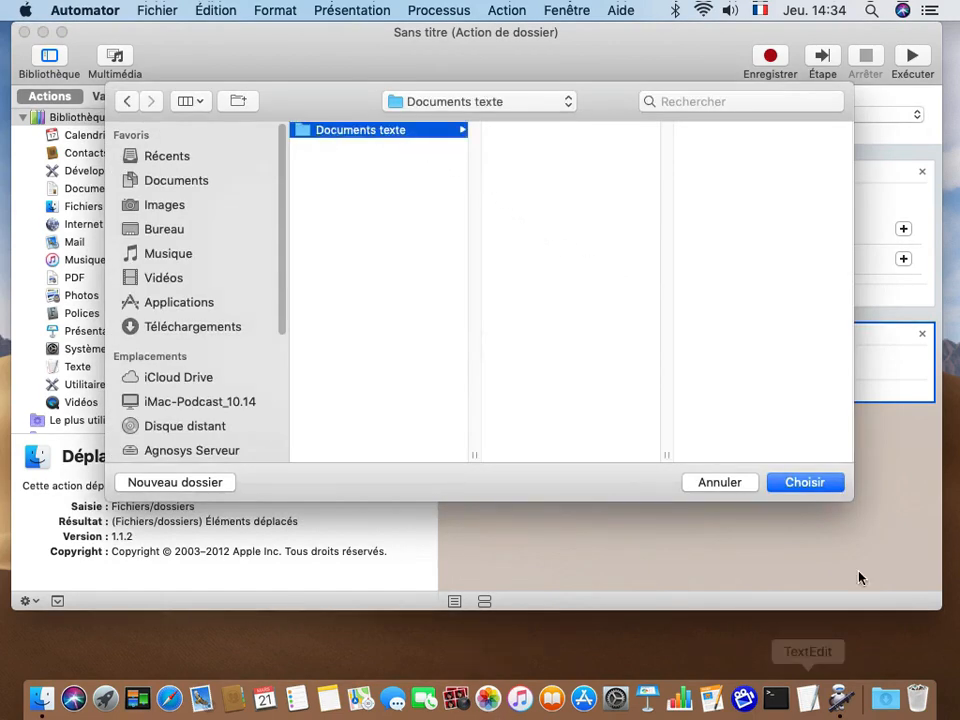
{"action": "left_click", "coordinate": [805, 486]}
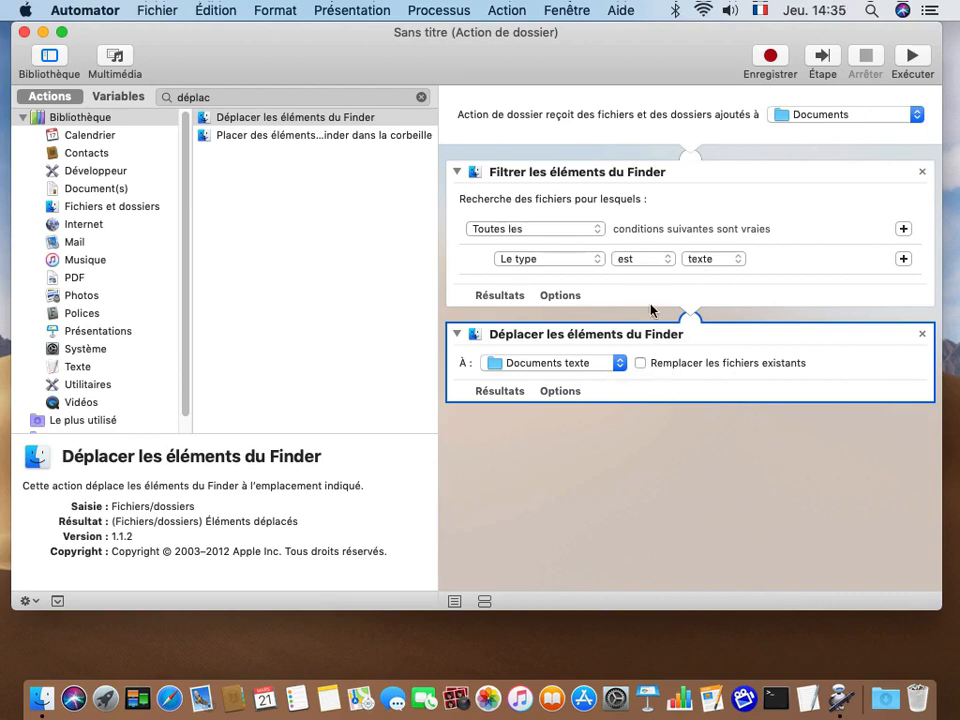
- Save the folder action under the name "Documents texte"
{"action": "left_click", "coordinate": [167, 10]}
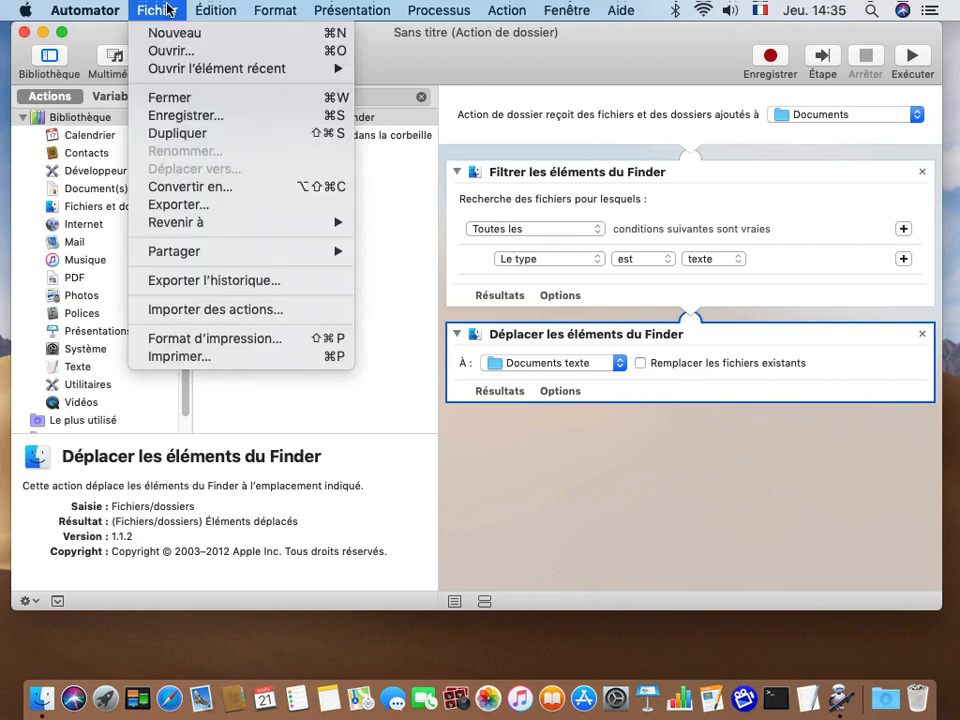
{"action": "left_click", "coordinate": [185, 118]}
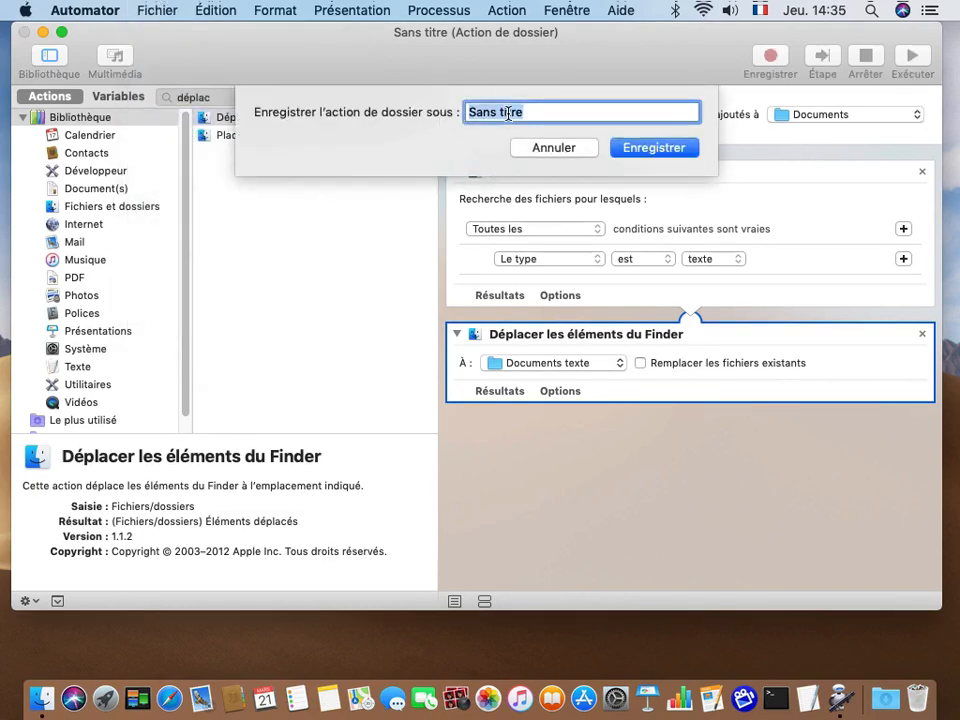
{"action": "type", "text": "Docu"}
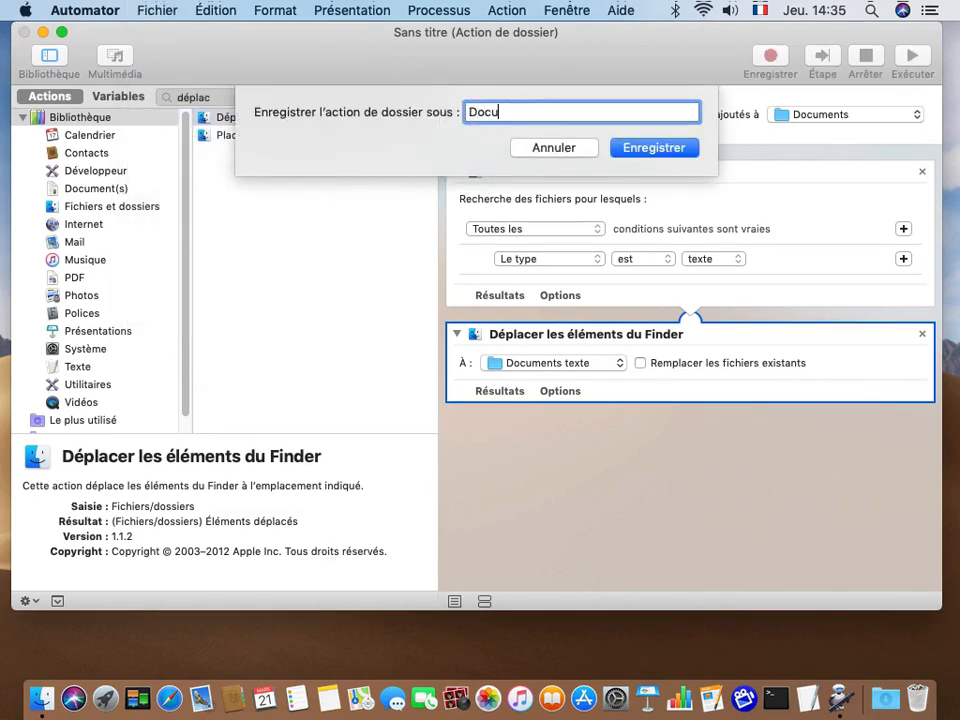
{"action": "type", "text": "ments texte"}
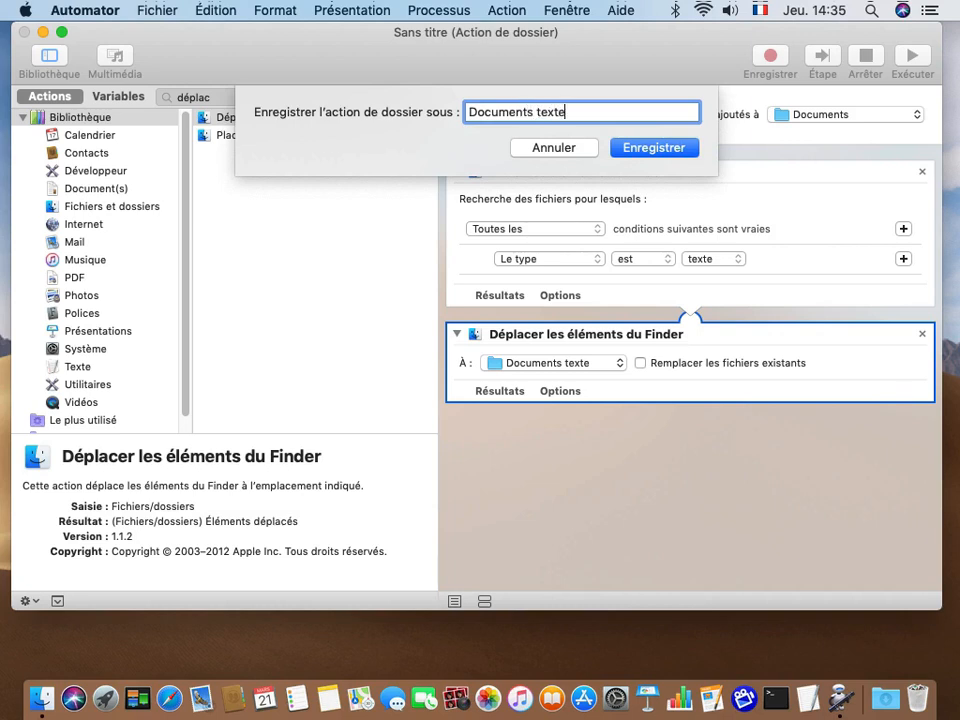
{"action": "key", "text": "Return"}
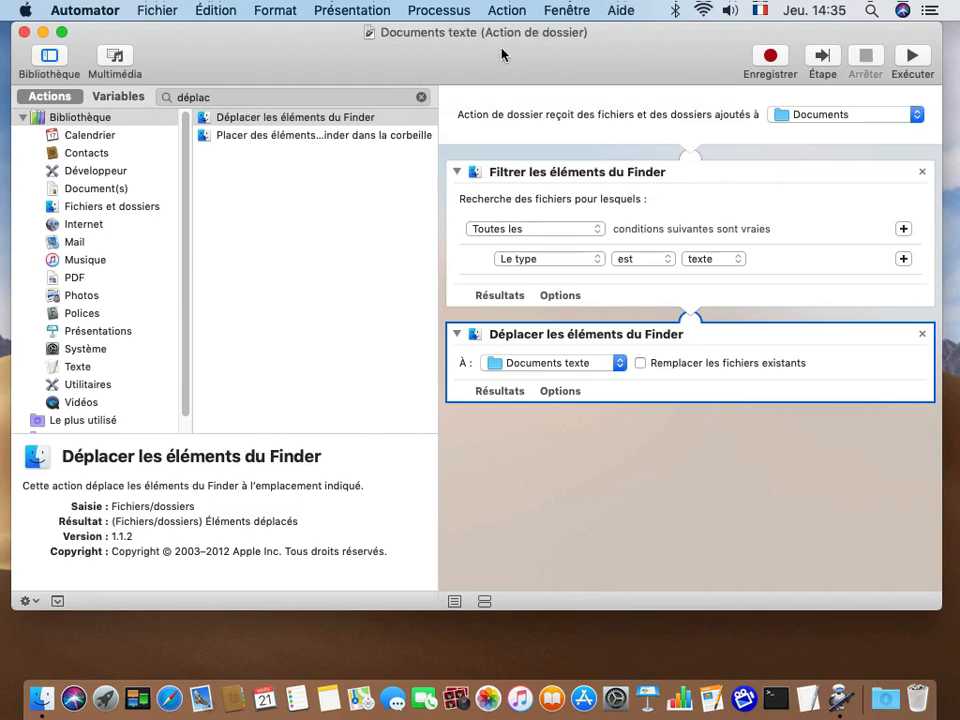
- Move the Automator window partly off screen to uncover the desktop icons, and bring the Finder to the front
{"action": "left_click_drag", "start_coordinate": [502, 48], "coordinate": [495, 48]}
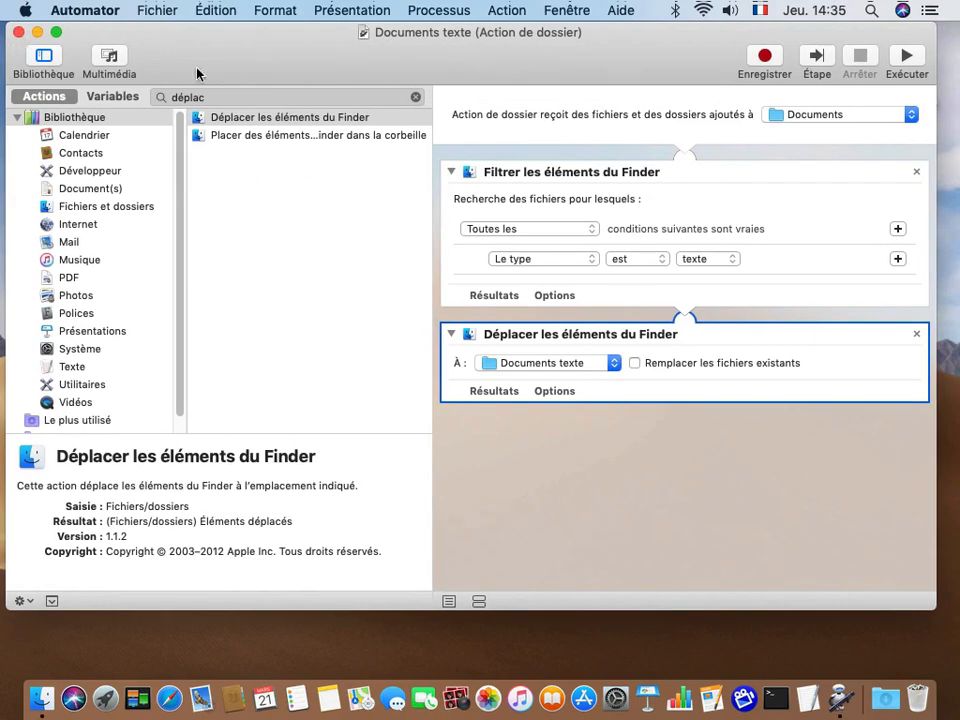
{"action": "left_click_drag", "start_coordinate": [247, 58], "coordinate": [6, 86]}
{"action": "left_click_drag", "start_coordinate": [467, 56], "coordinate": [231, 69]}
{"action": "left_click", "coordinate": [626, 82]}
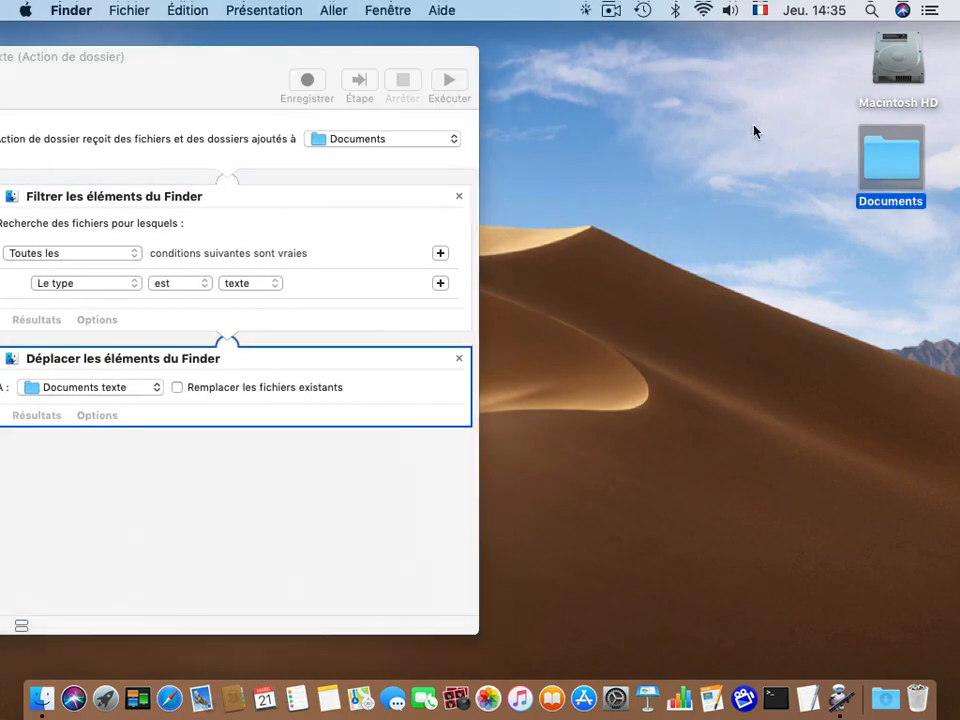
- Examine the contents of the desktop Documents folder and its "Documents texte" subfolder, and close the window
{"action": "double_click", "coordinate": [889, 165]}
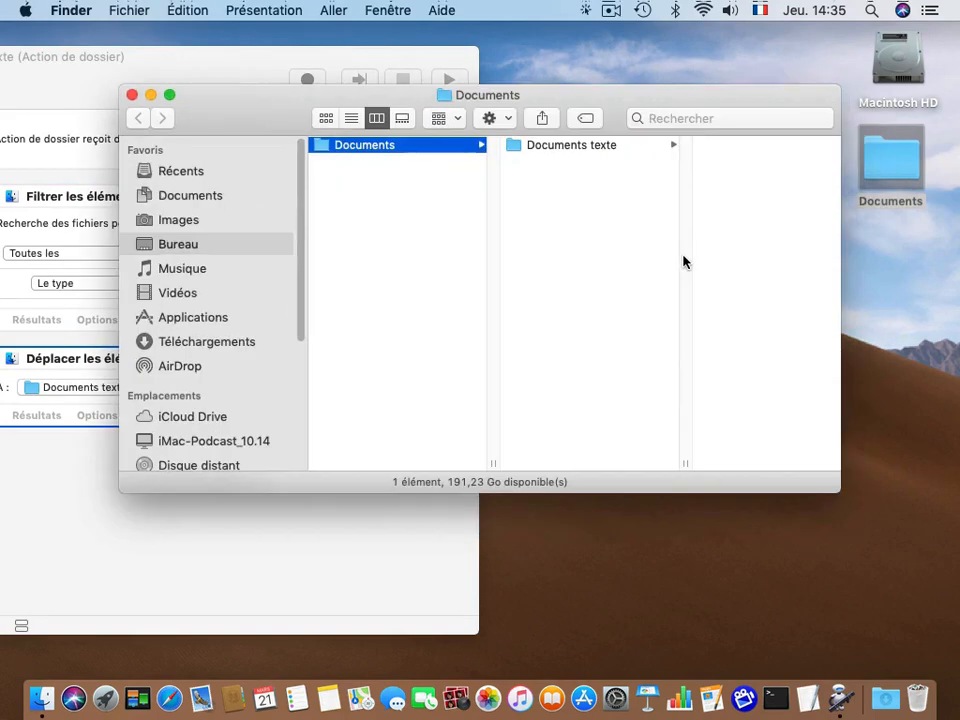
{"action": "left_click", "coordinate": [553, 148]}
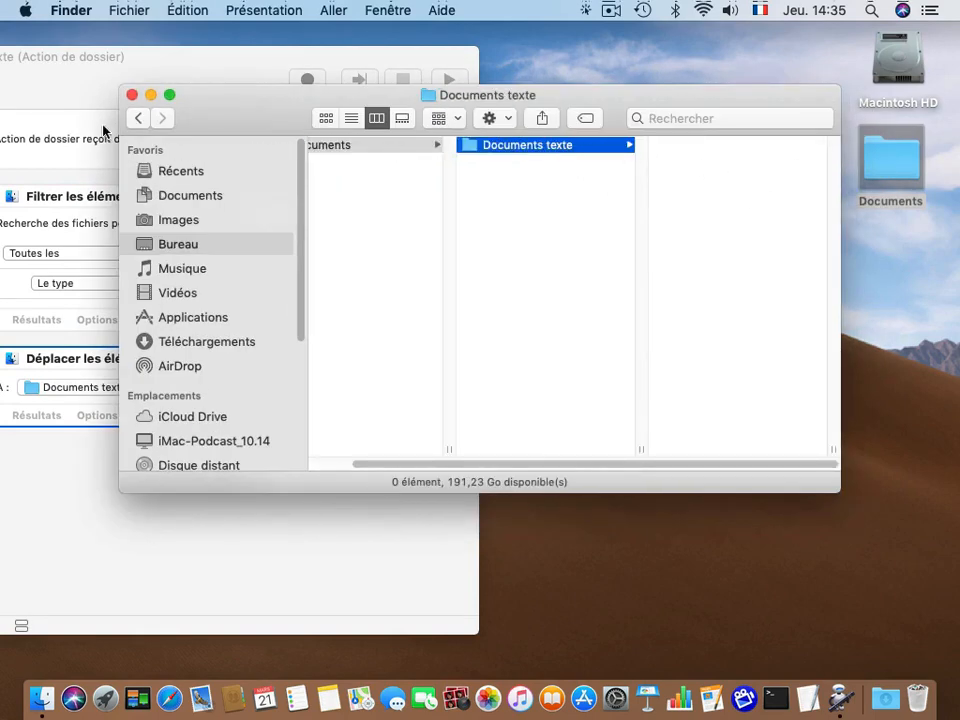
{"action": "left_click", "coordinate": [132, 97]}
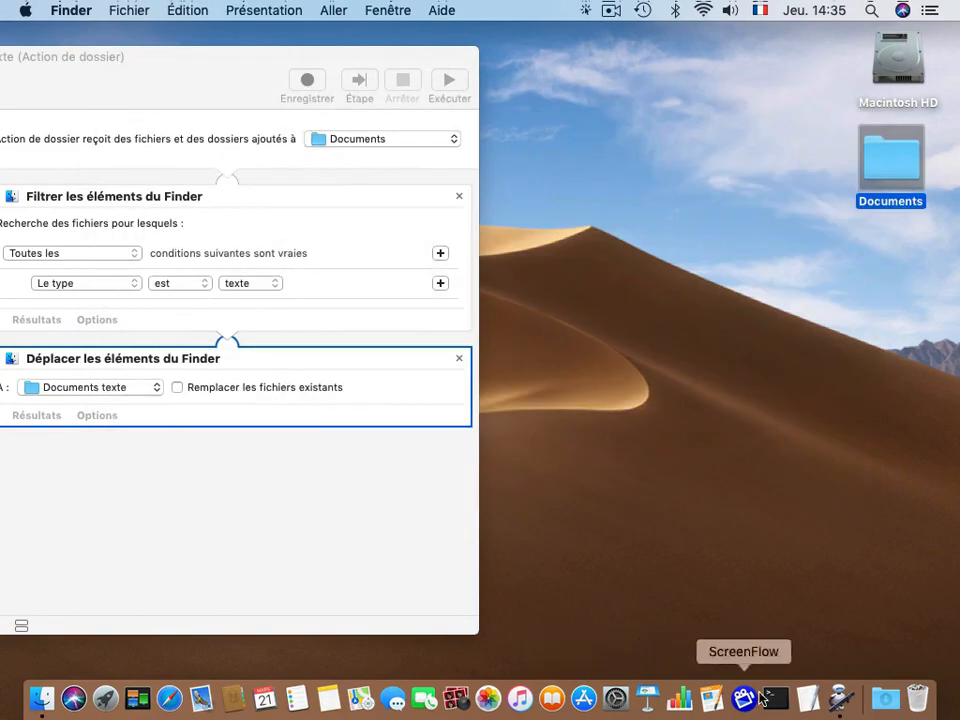
- Switch to TextEdit and write "mon premier document" in a new blank document
{"action": "left_click", "coordinate": [808, 697]}
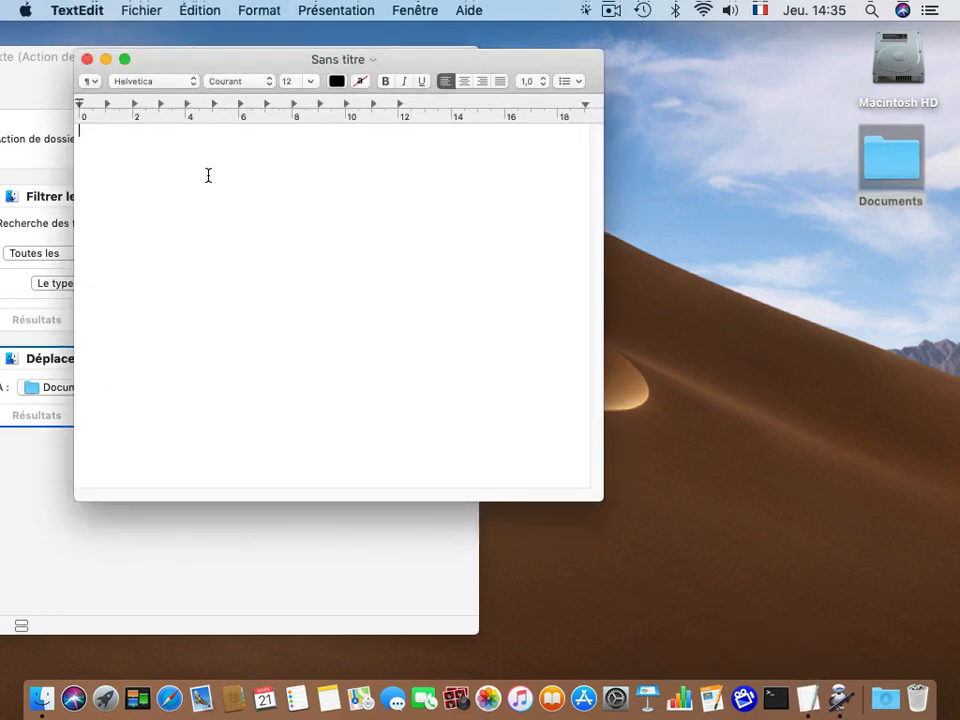
{"action": "type", "text": "mon "}
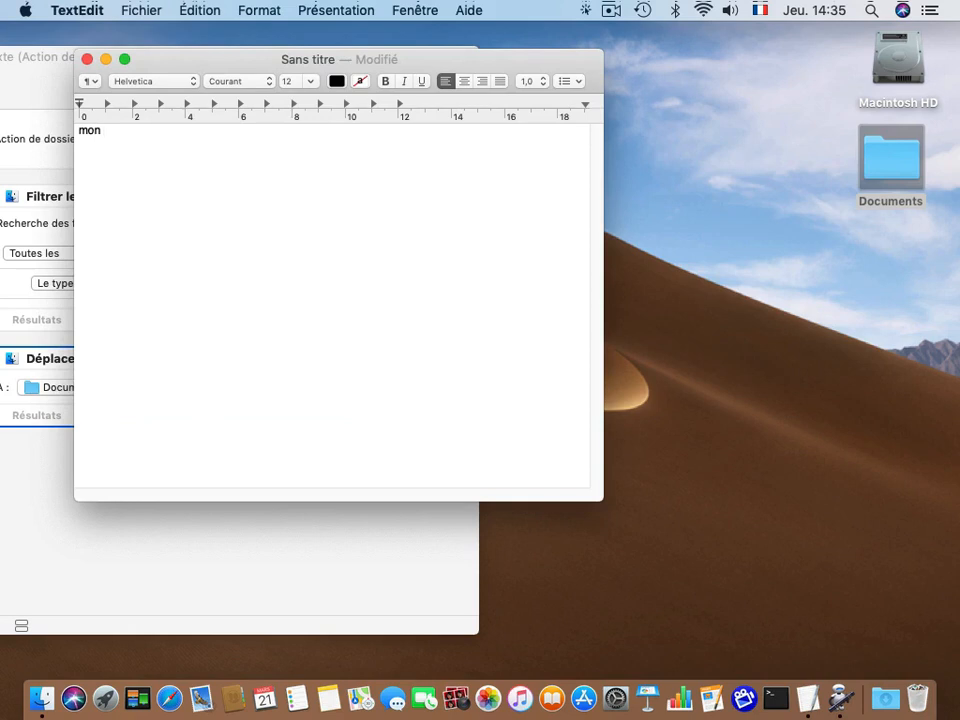
{"action": "type", "text": "premier documen"}
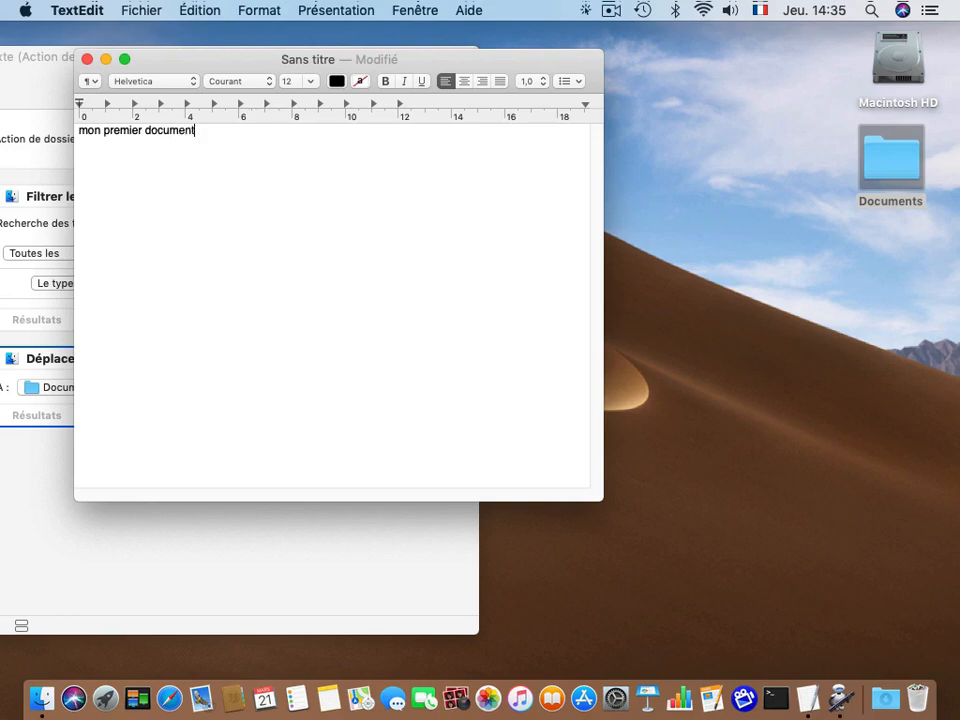
{"action": "type", "text": "t"}
- Save the document as "fichier 1" on the Bureau in RTF format and quit TextEdit
{"action": "left_click", "coordinate": [139, 10]}
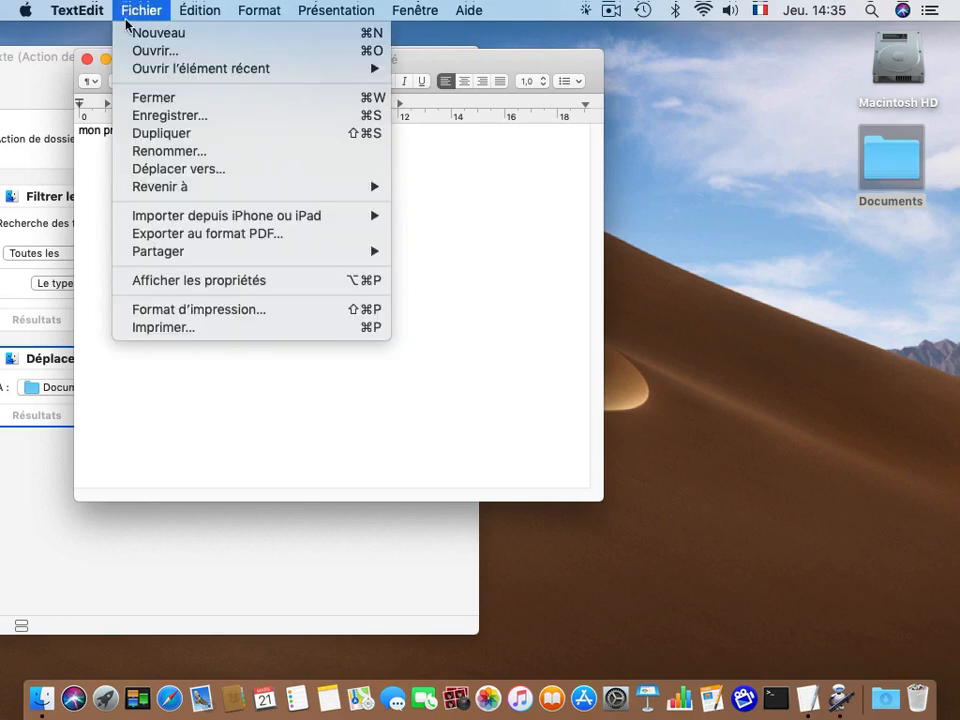
{"action": "left_click", "coordinate": [170, 115]}
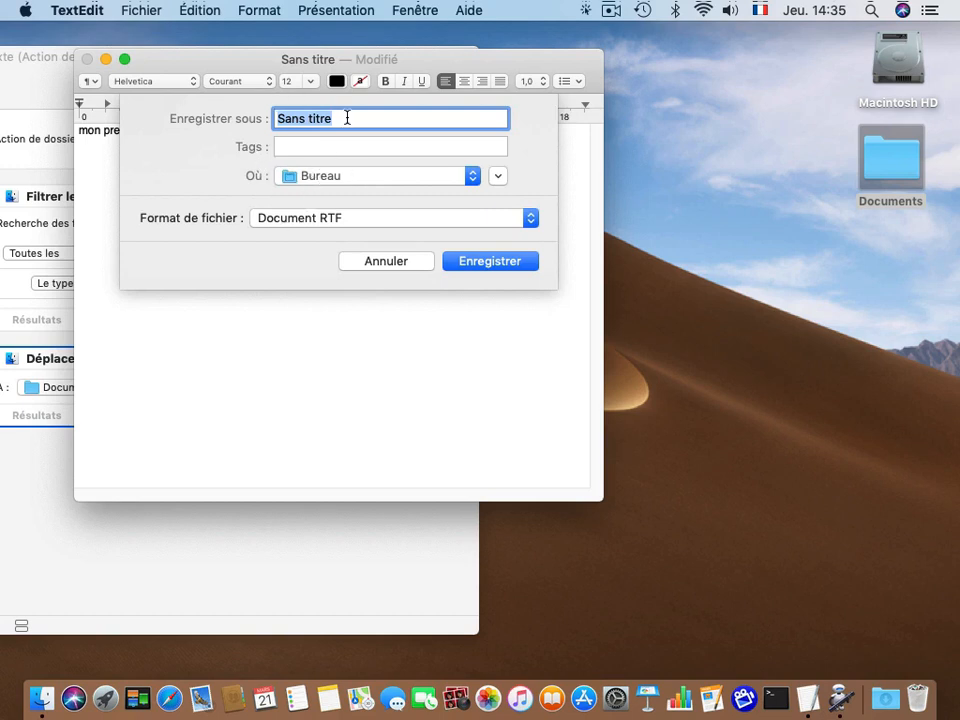
{"action": "type", "text": "fichier 1"}
{"action": "left_click", "coordinate": [477, 263]}
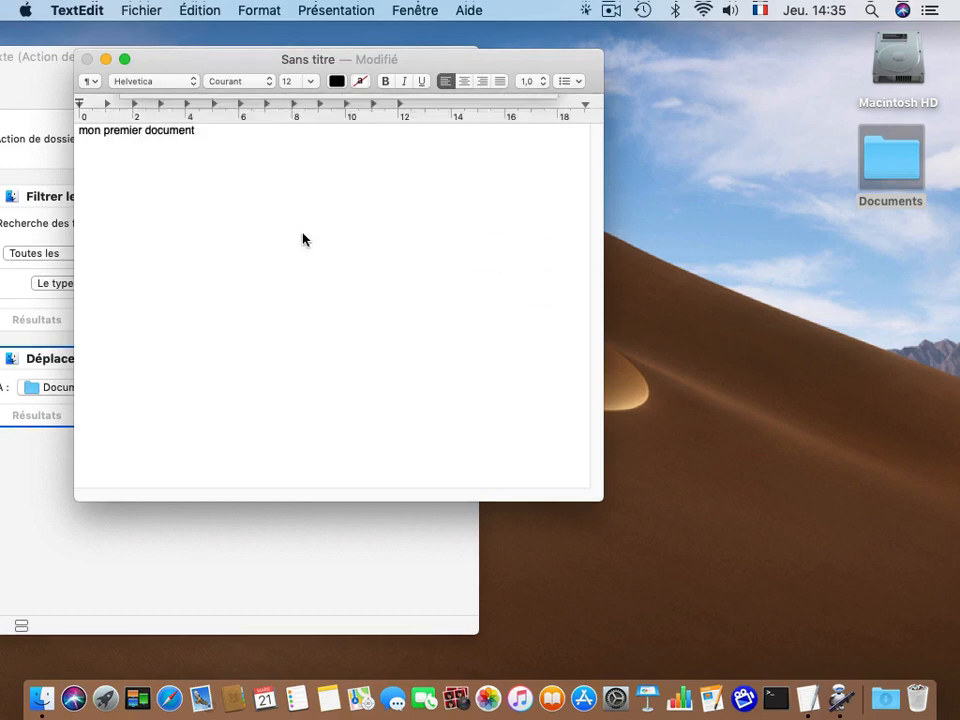
{"action": "left_click", "coordinate": [76, 10]}
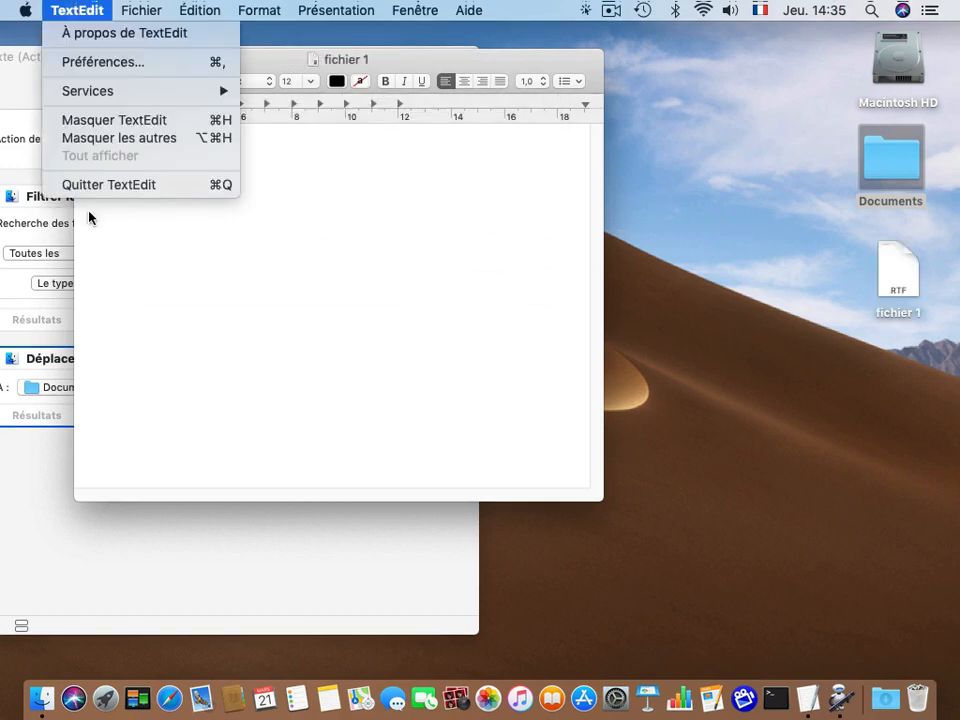
{"action": "left_click", "coordinate": [72, 184]}
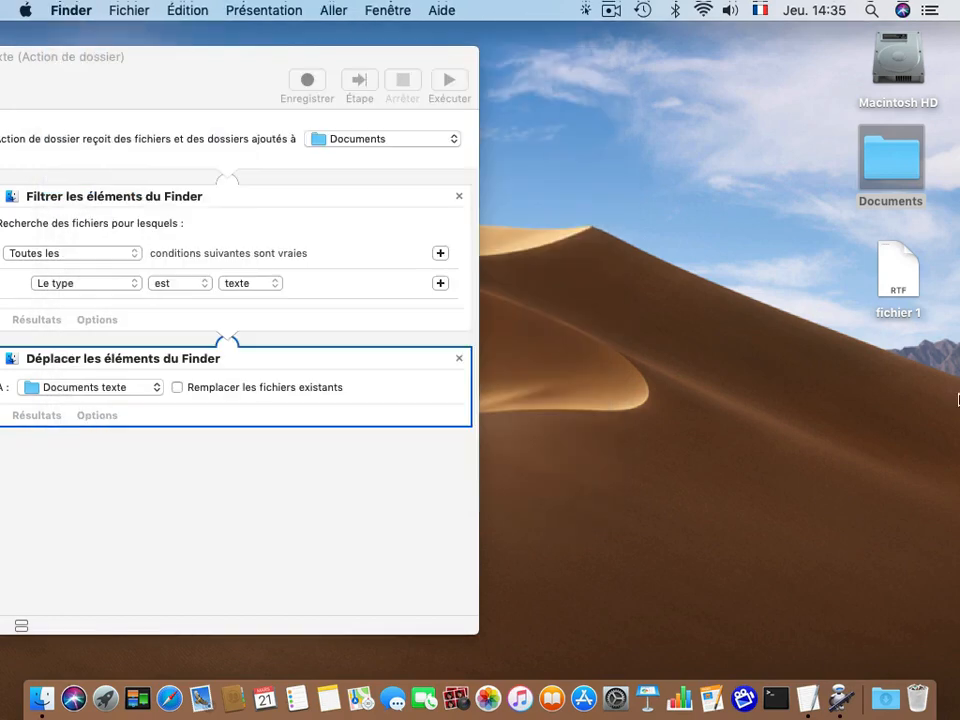
- Check the contents of the desktop Documents folder before adding the new file, and close its window
{"action": "left_click", "coordinate": [899, 290]}
{"action": "double_click", "coordinate": [889, 161]}
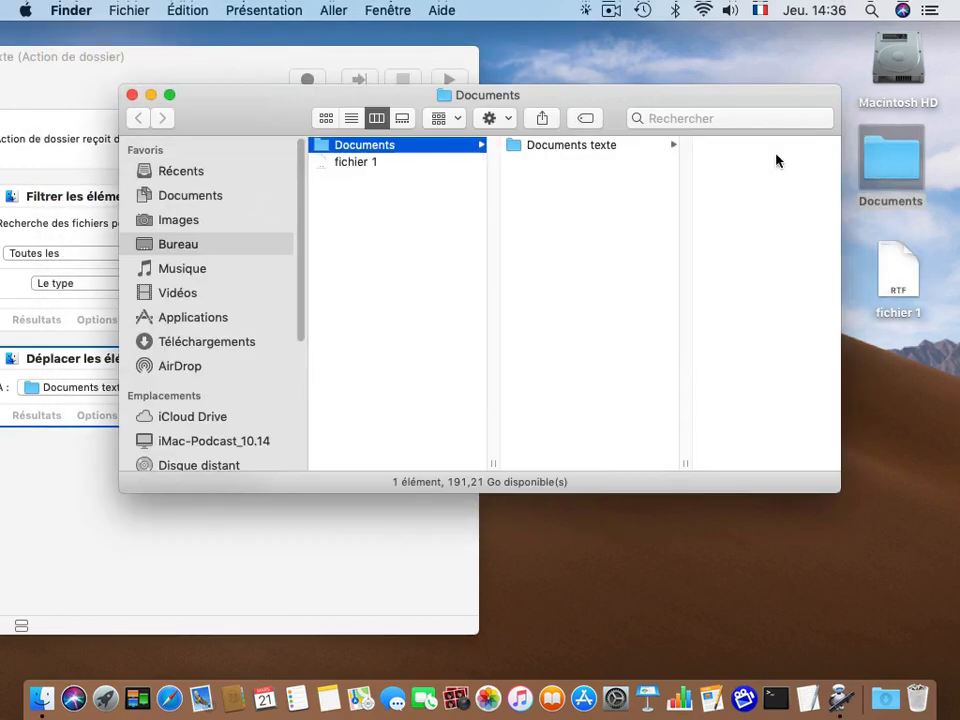
{"action": "left_click_drag", "start_coordinate": [672, 104], "coordinate": [561, 94]}
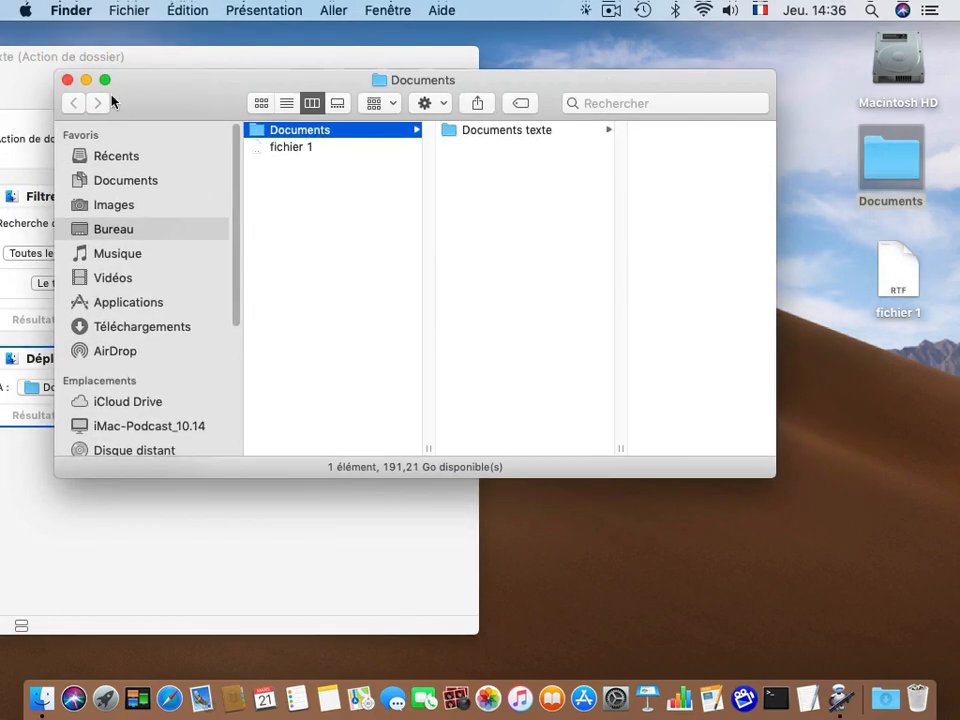
{"action": "left_click", "coordinate": [67, 80]}
- Move the RTF file "fichier 1" from the desktop into the Documents folder
{"action": "left_click", "coordinate": [806, 281]}
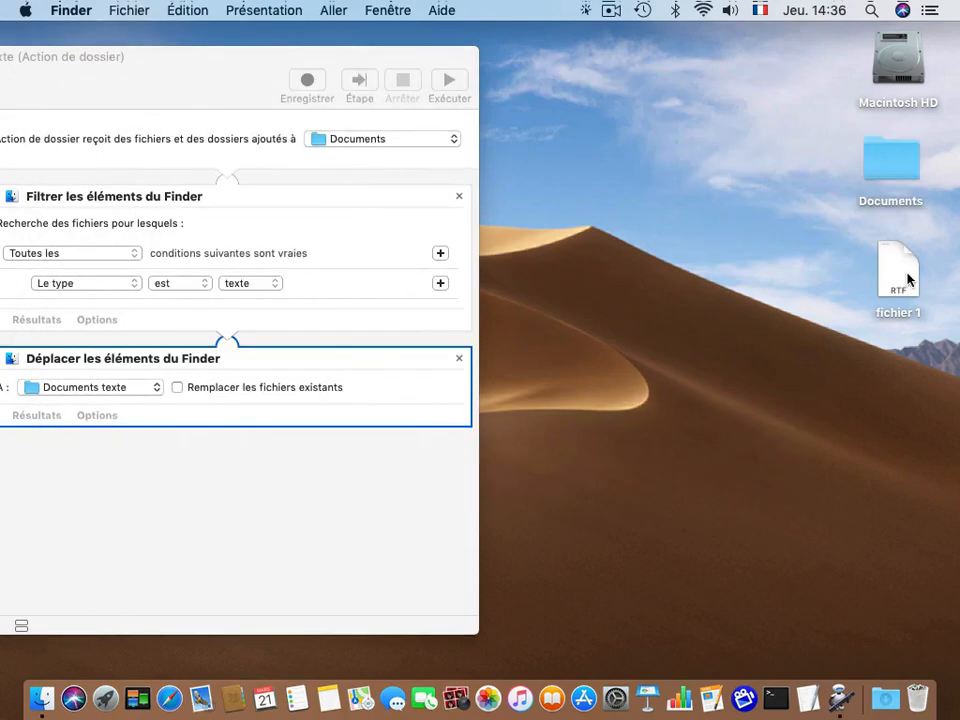
{"action": "left_click", "coordinate": [909, 279]}
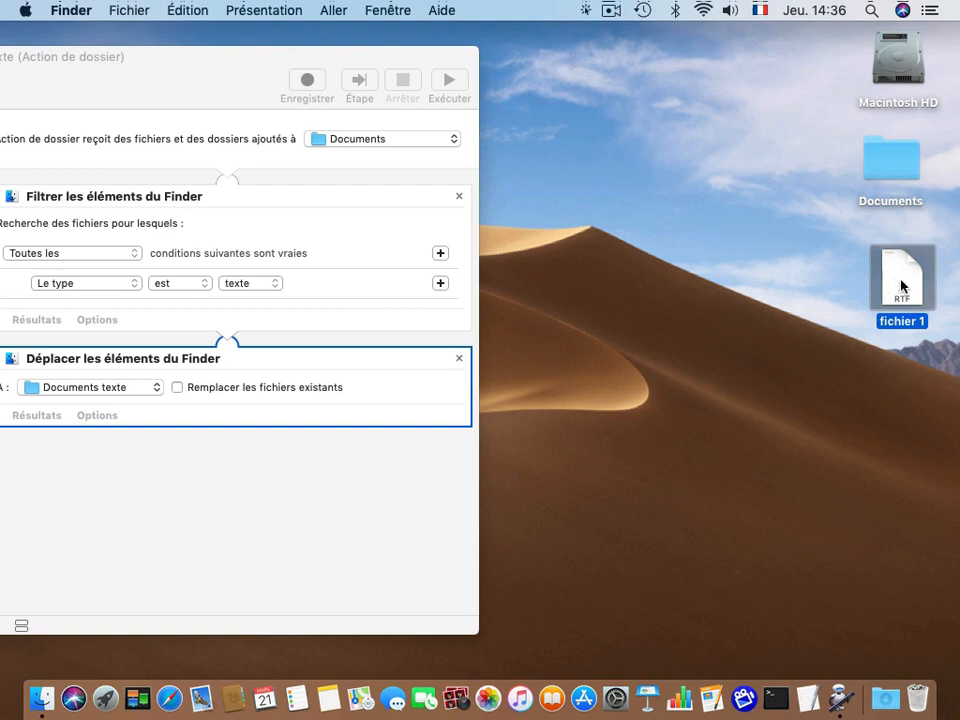
{"action": "left_click_drag", "start_coordinate": [901, 285], "coordinate": [883, 158]}
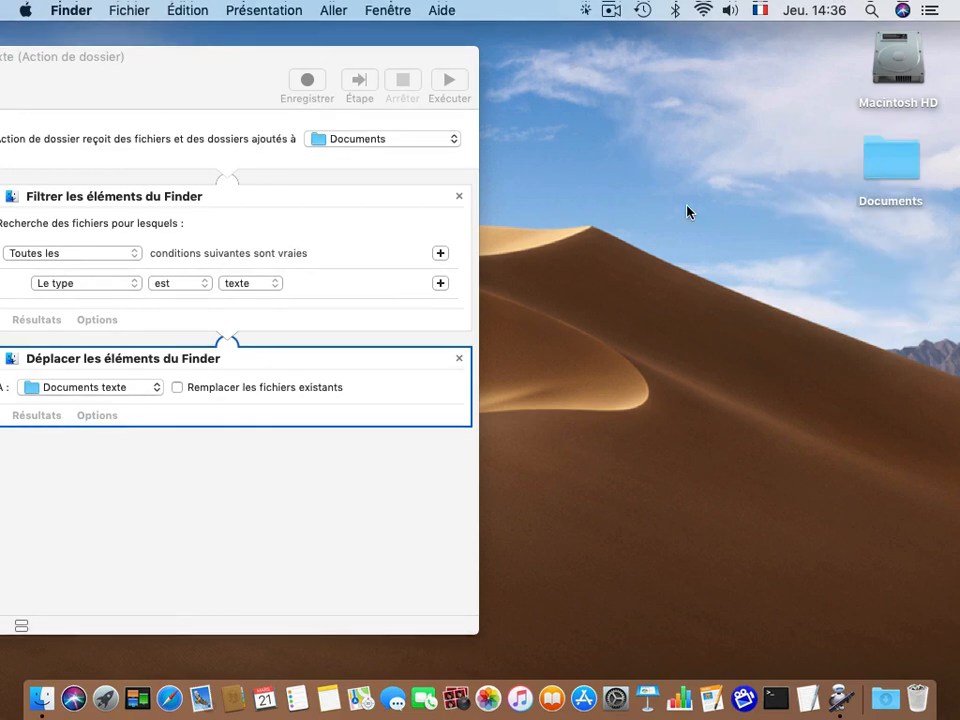
- Check the Documents folder and its "Documents texte" subfolder for the added file, and close the window
{"action": "double_click", "coordinate": [885, 162]}
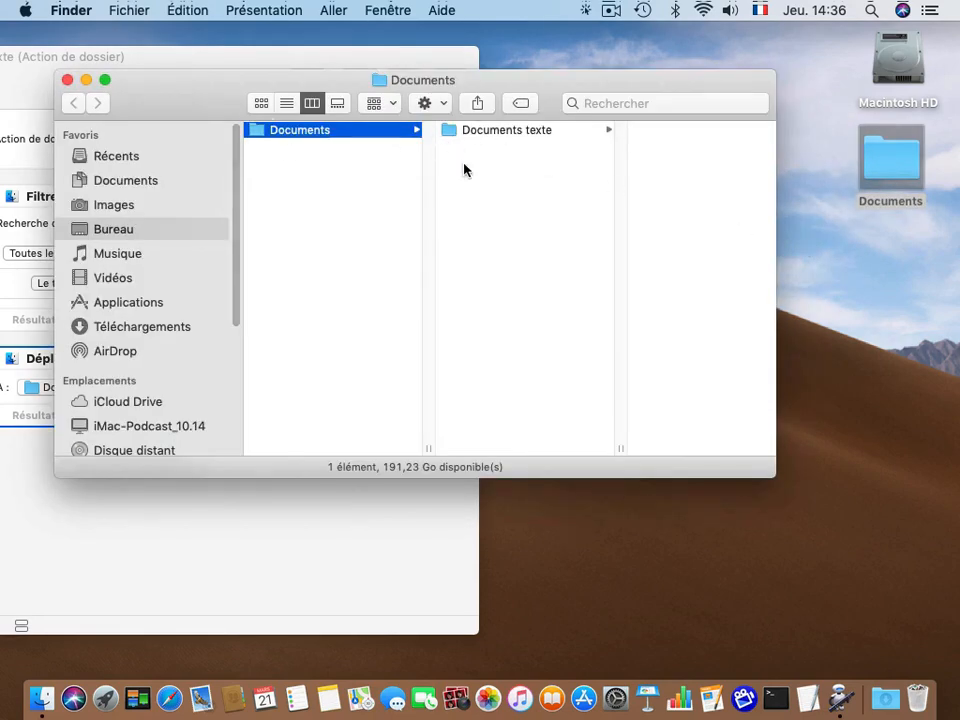
{"action": "left_click", "coordinate": [474, 132]}
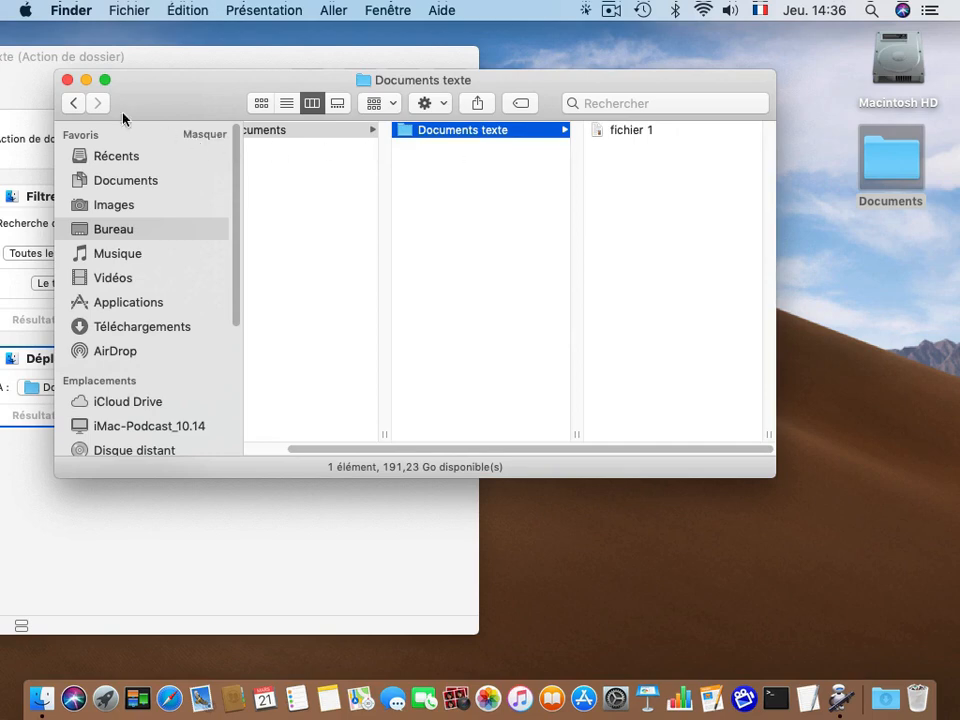
{"action": "left_click", "coordinate": [67, 79]}
- Capture a roughly square area of the desktop wallpaper beside the Automator window and save the screenshot to the desktop
{"action": "left_click", "coordinate": [616, 192]}
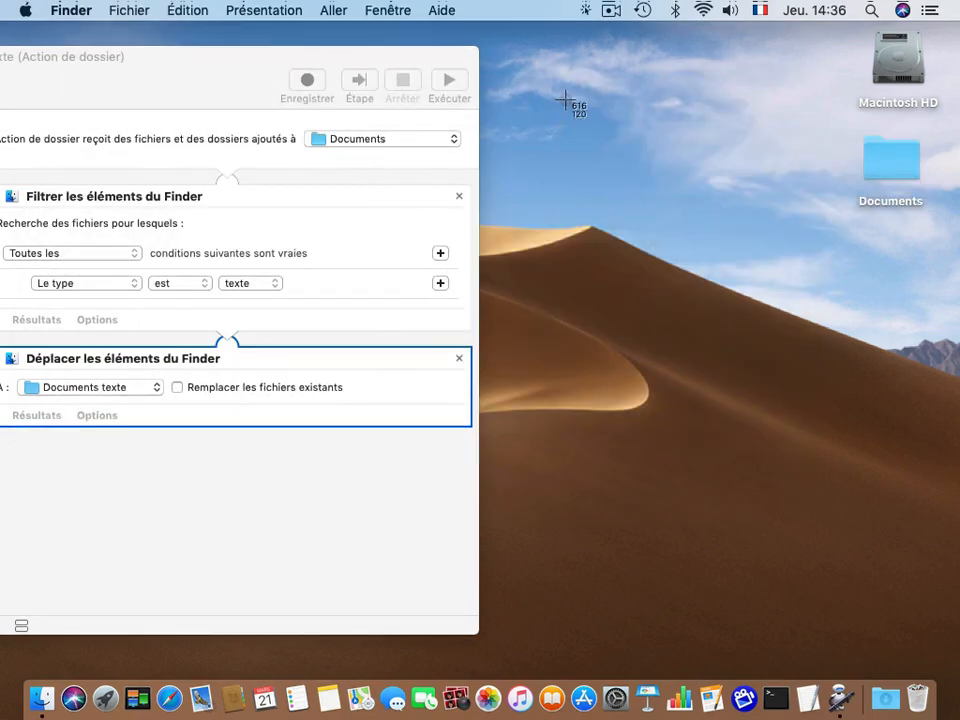
{"action": "left_click_drag", "start_coordinate": [510, 75], "coordinate": [814, 375]}
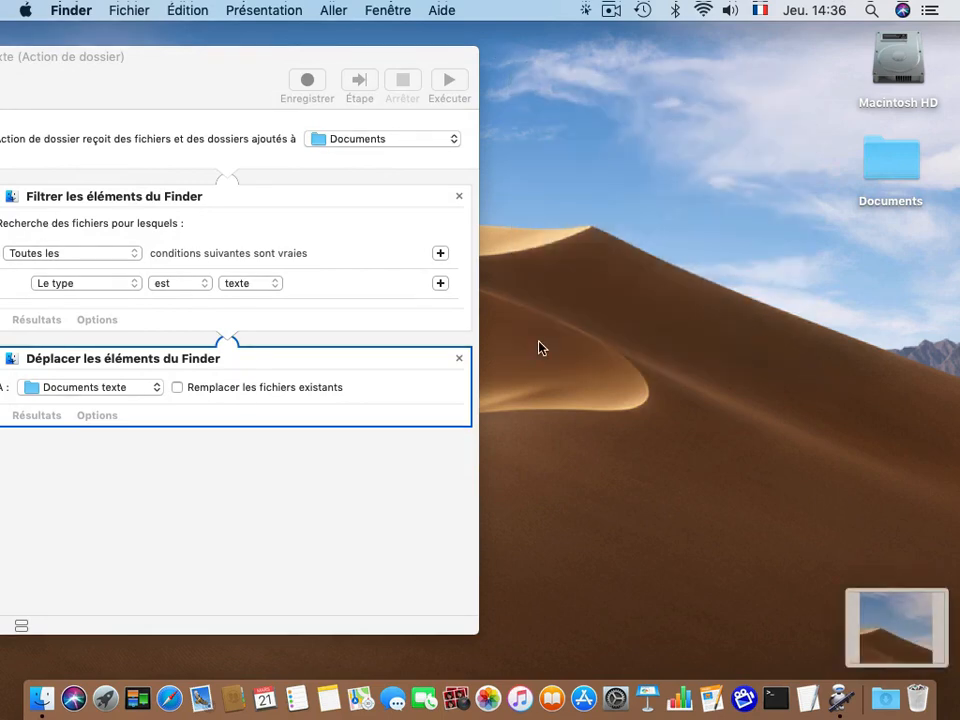
{"action": "left_click", "coordinate": [879, 619]}
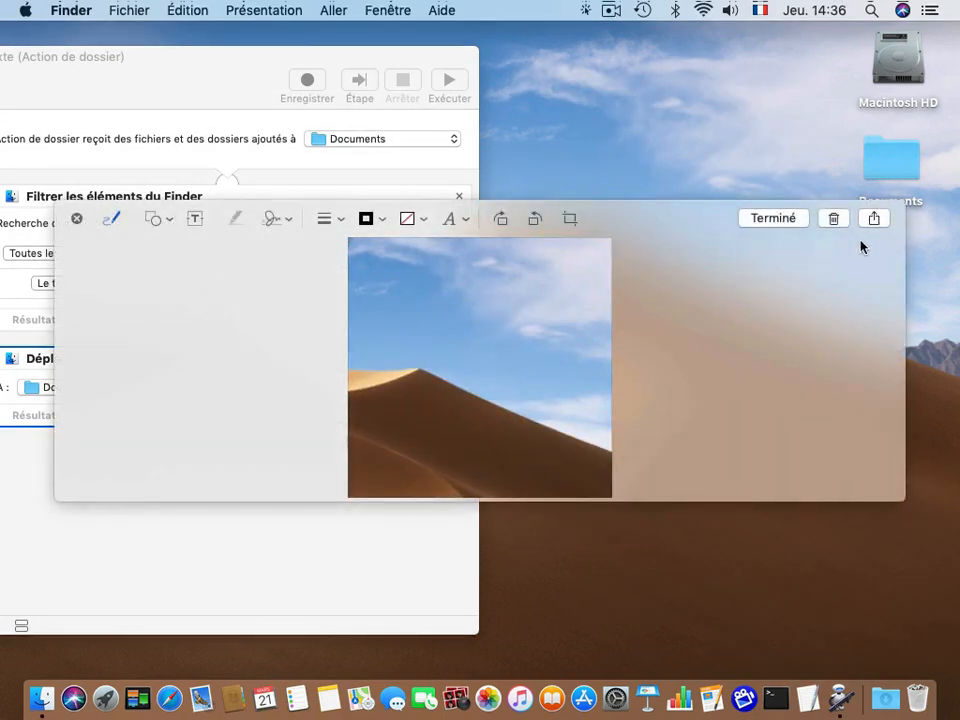
{"action": "left_click", "coordinate": [771, 219]}
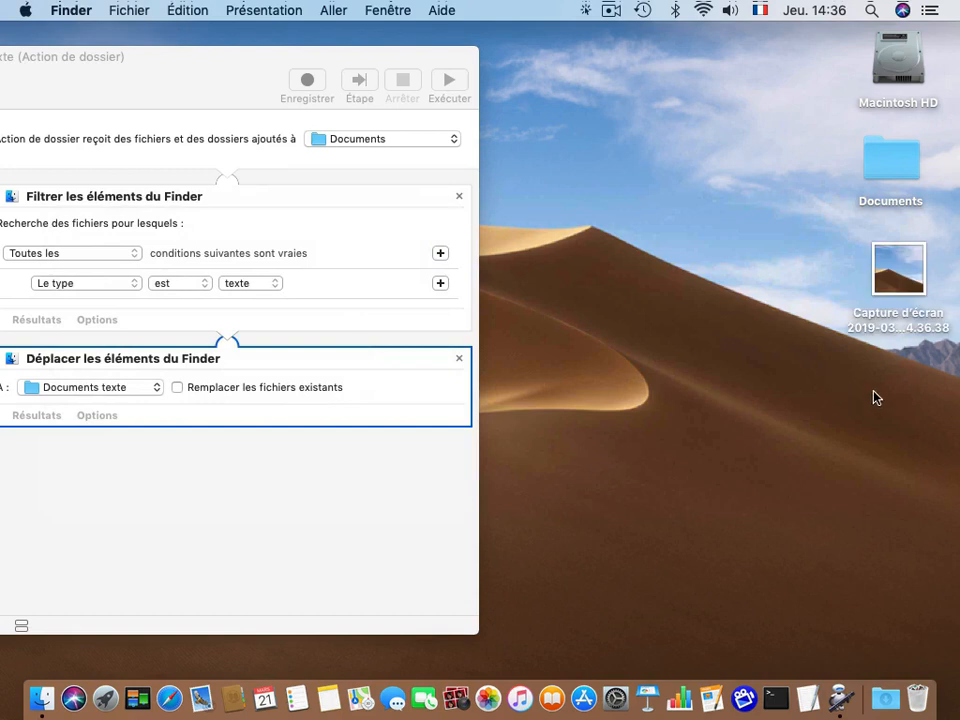
- Move the screenshot file from the desktop into the Documents folder, check the folder's contents and close its window
{"action": "left_click_drag", "start_coordinate": [896, 268], "coordinate": [890, 160]}
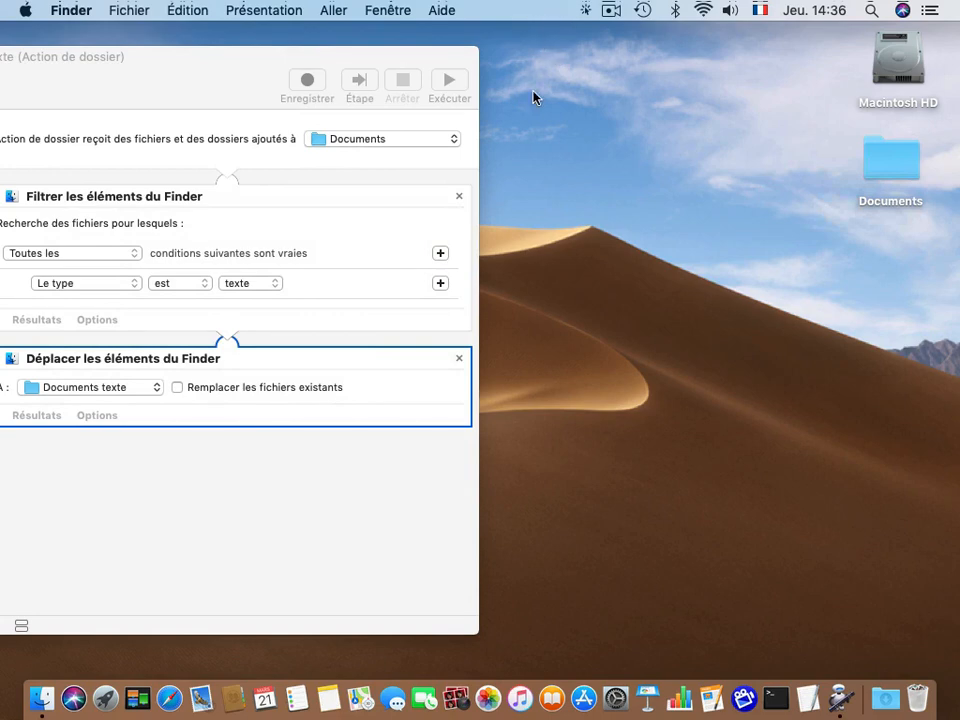
{"action": "double_click", "coordinate": [897, 157]}
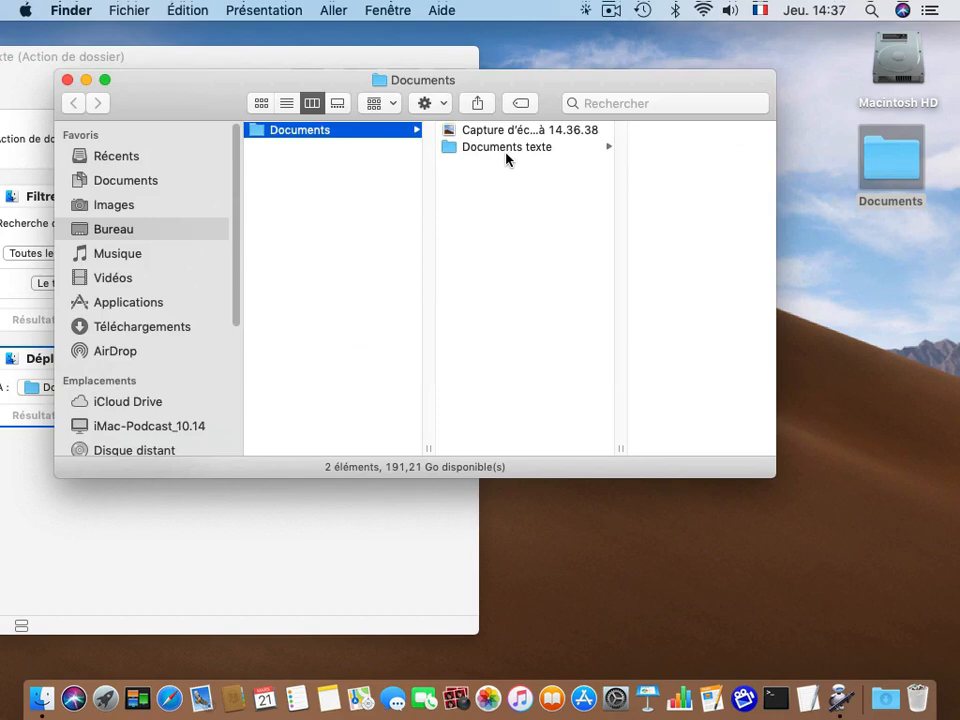
{"action": "left_click", "coordinate": [67, 79]}
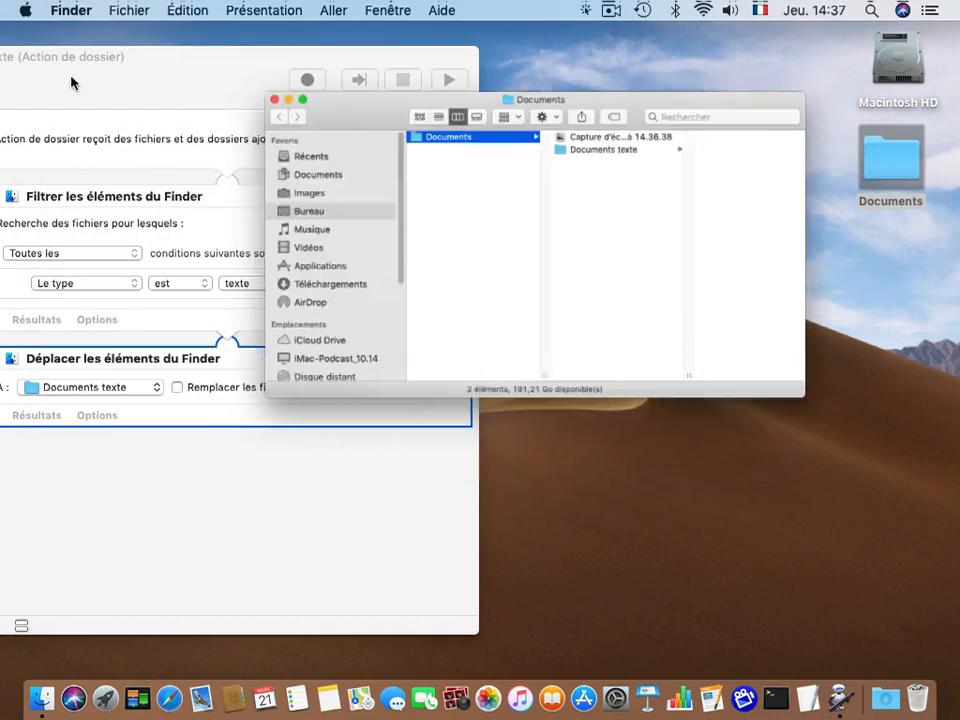
- Switch to Automator and reposition the "Documents texte" folder action window so it is entirely on screen
{"action": "left_click_drag", "start_coordinate": [193, 62], "coordinate": [595, 38]}
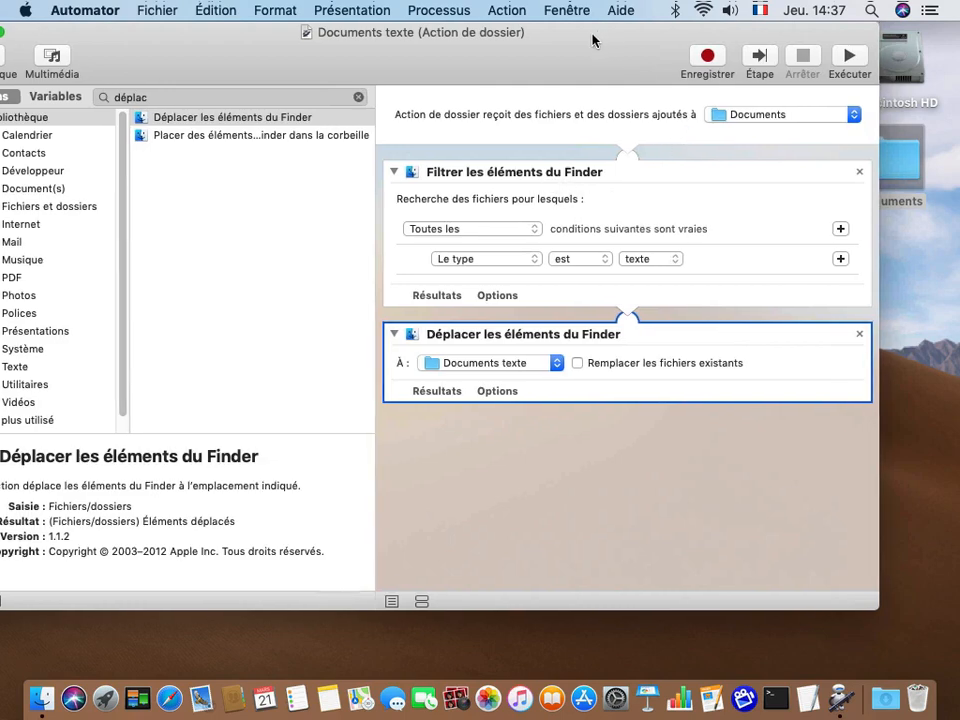
{"action": "left_click_drag", "start_coordinate": [594, 39], "coordinate": [486, 39]}
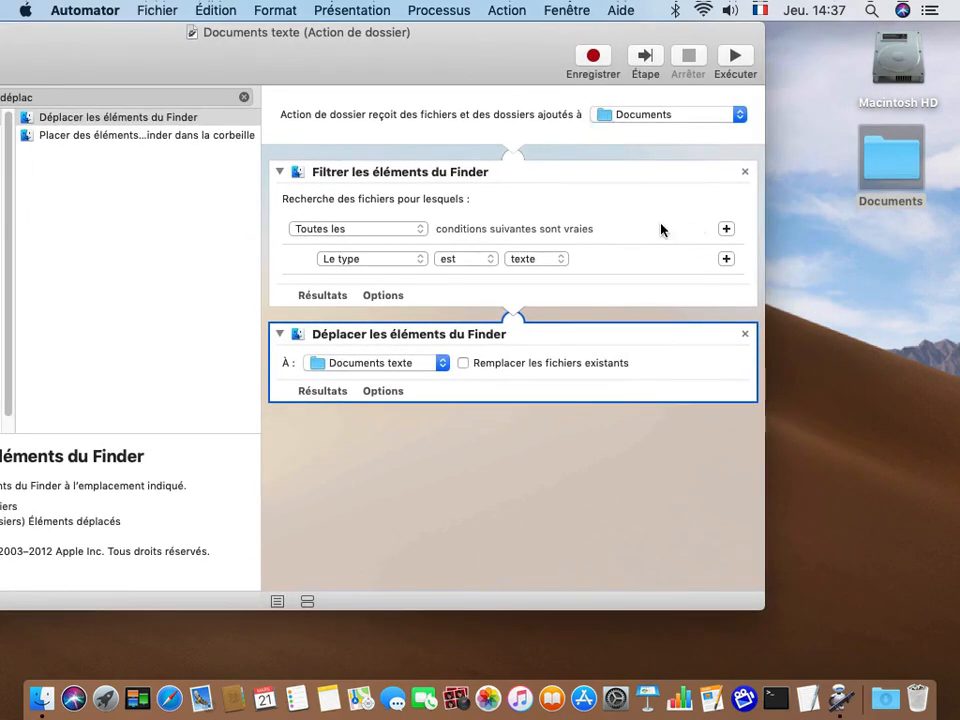
{"action": "left_click_drag", "start_coordinate": [458, 46], "coordinate": [636, 45]}
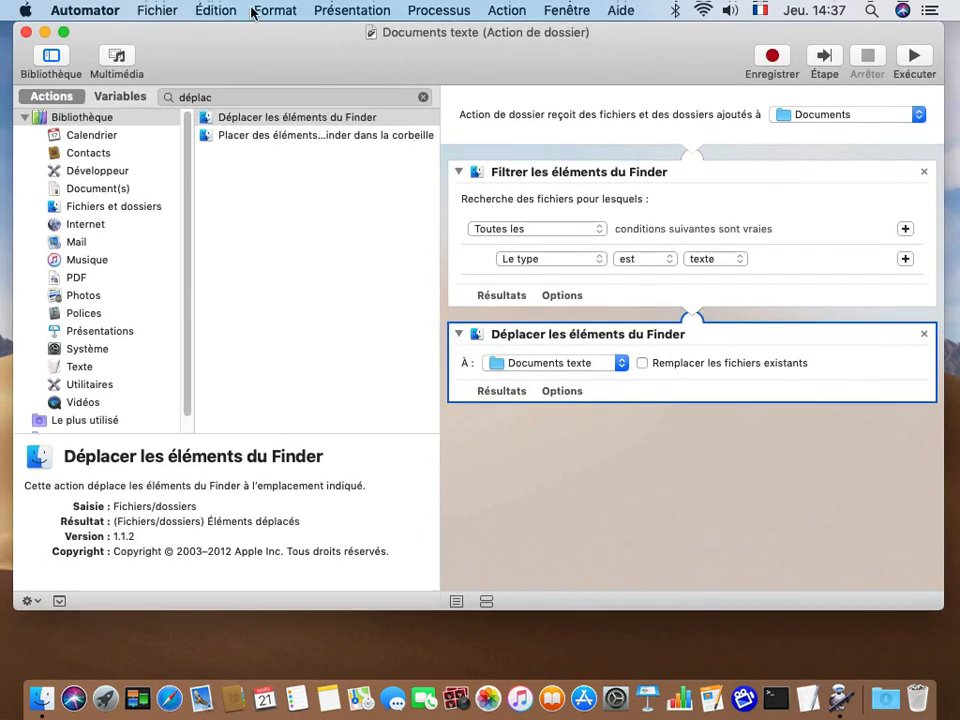